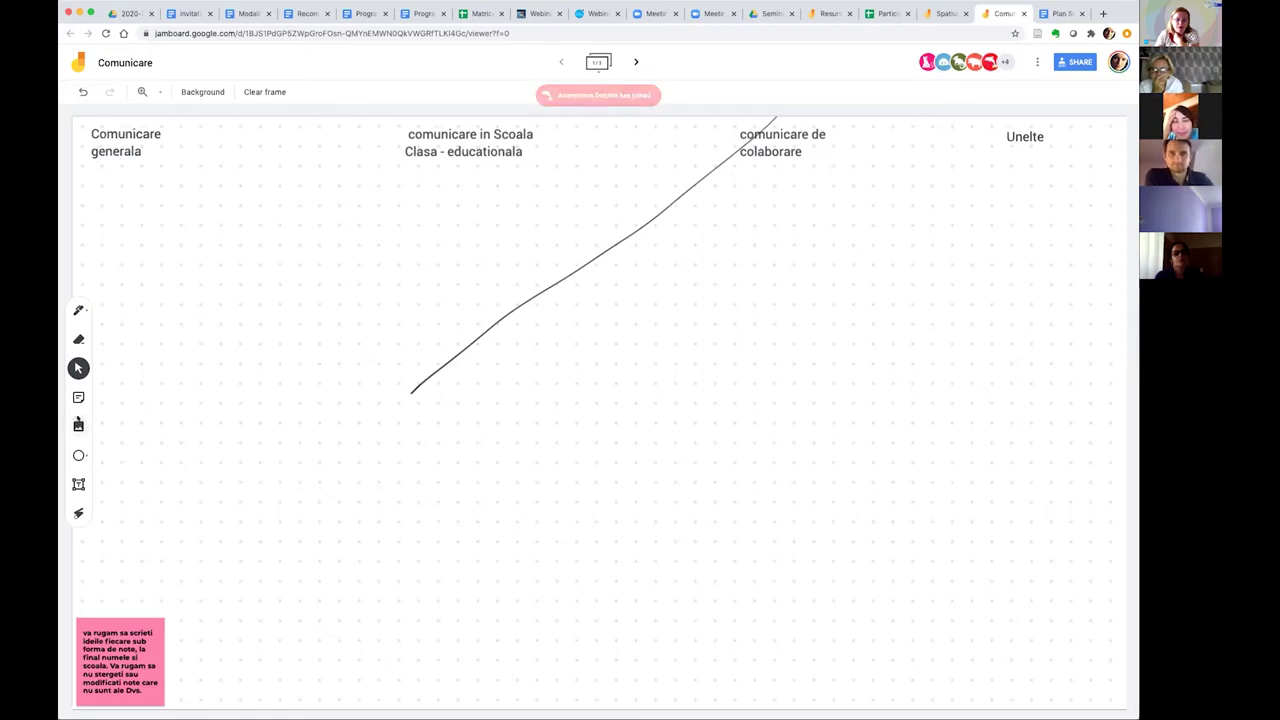
Start a pink sticky note with the text "o platforma - G Suite".
click(78, 425)
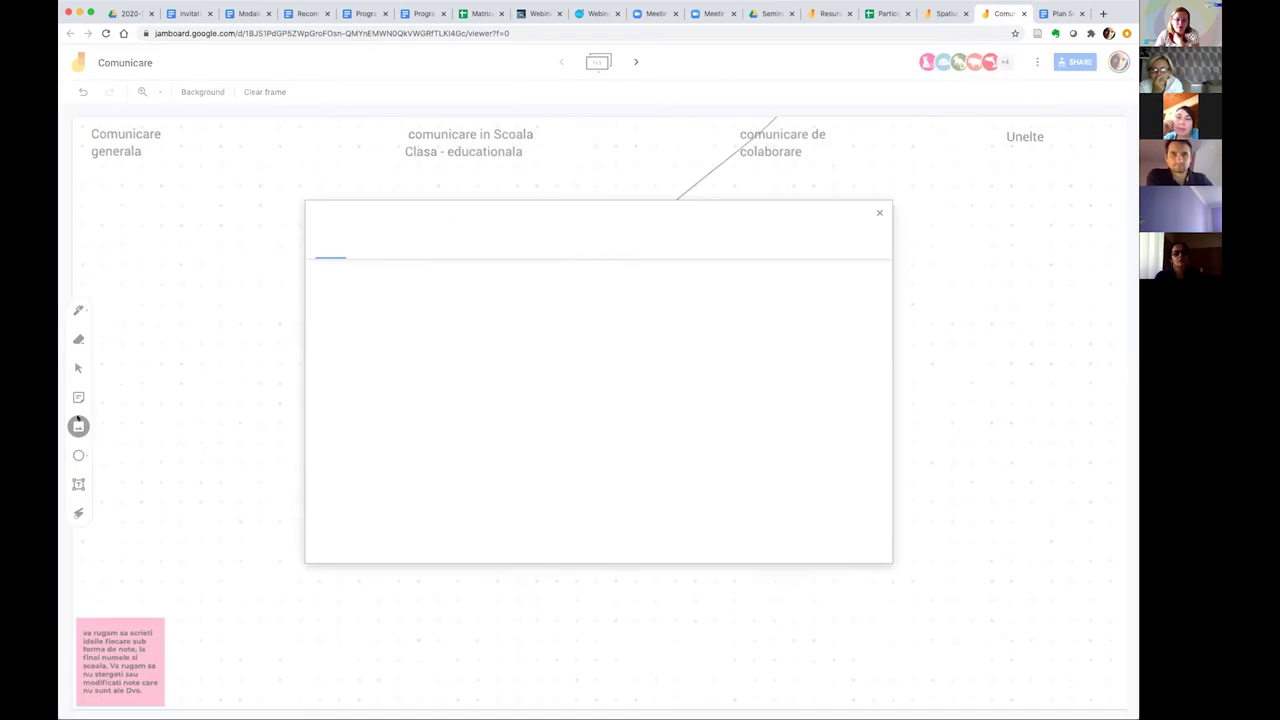
click(881, 216)
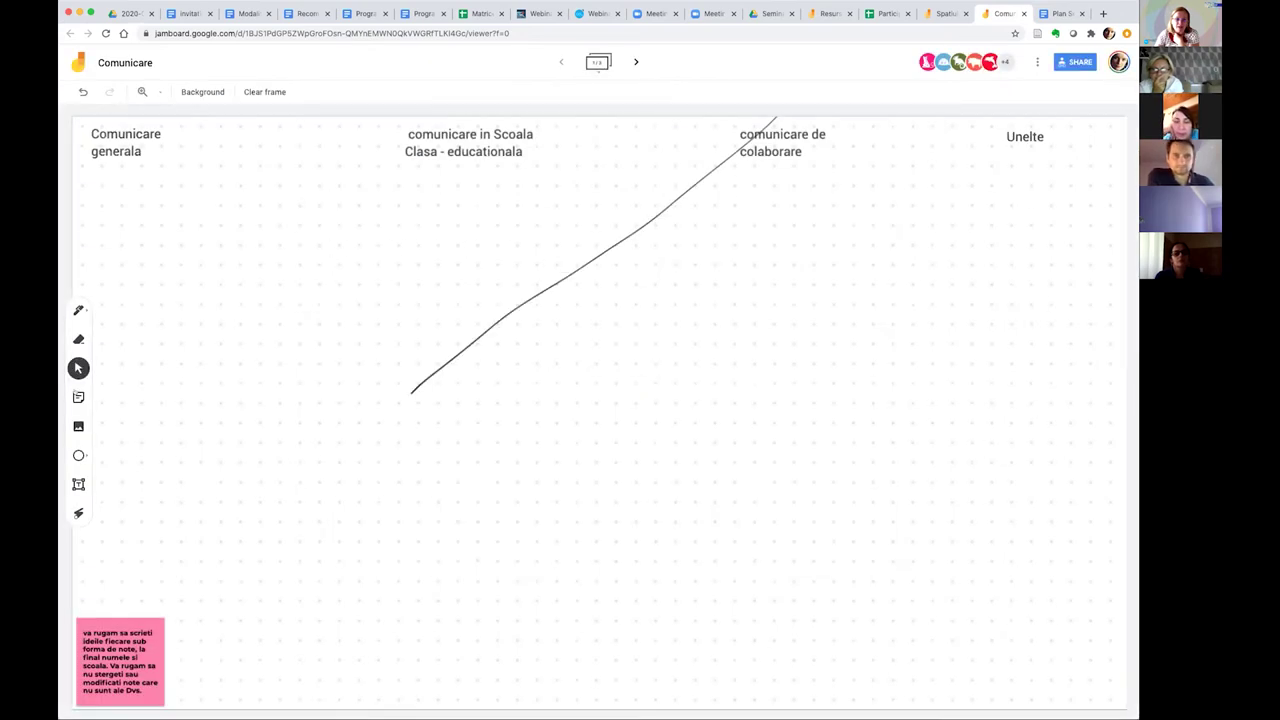
click(78, 397)
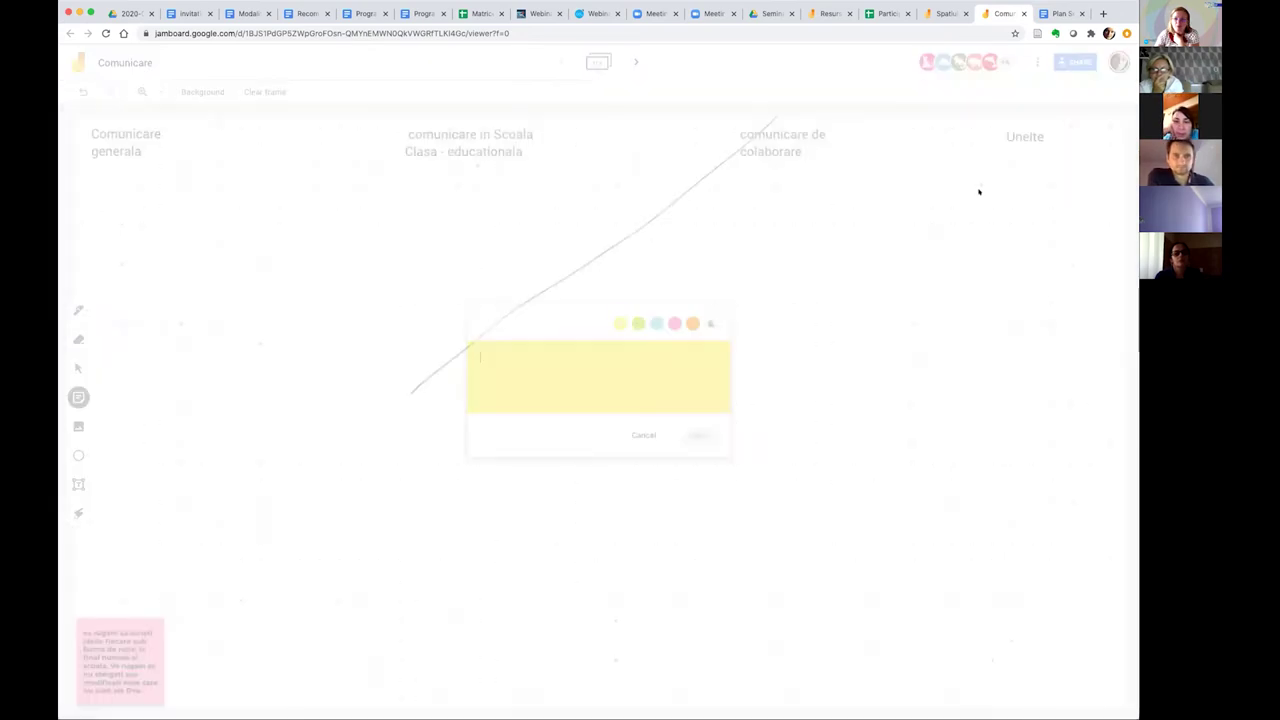
click(678, 320)
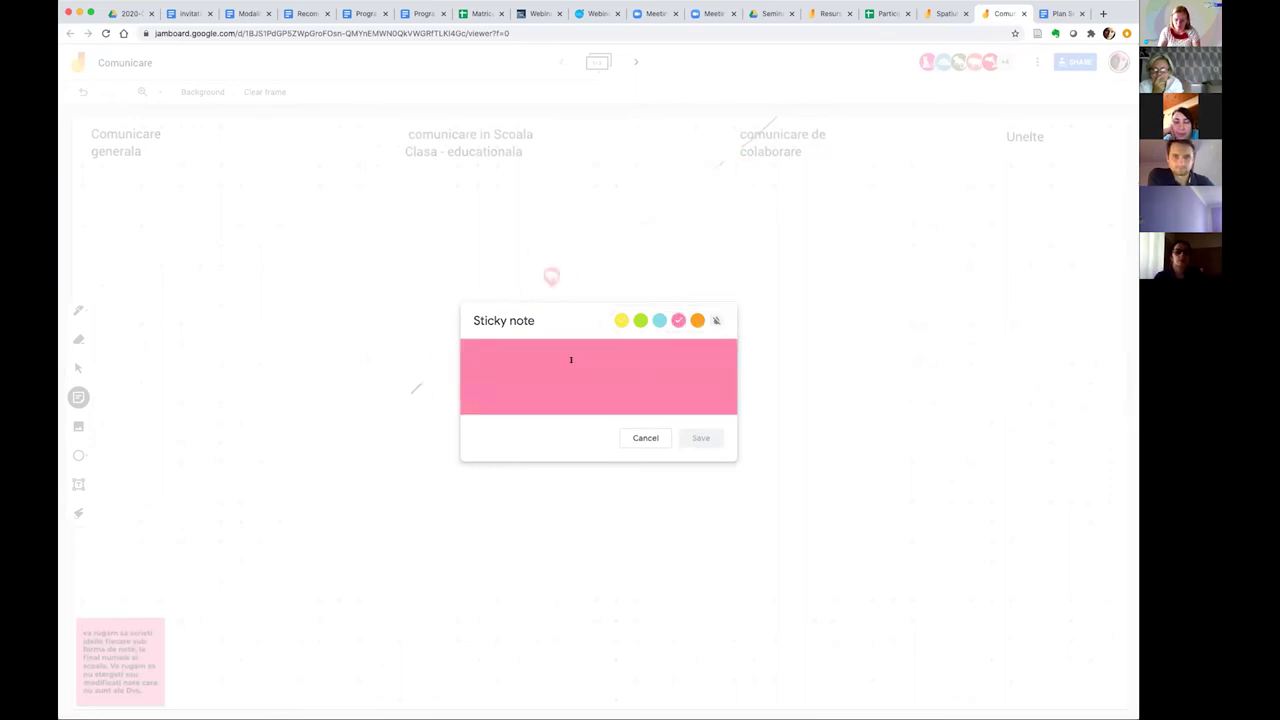
text(o)
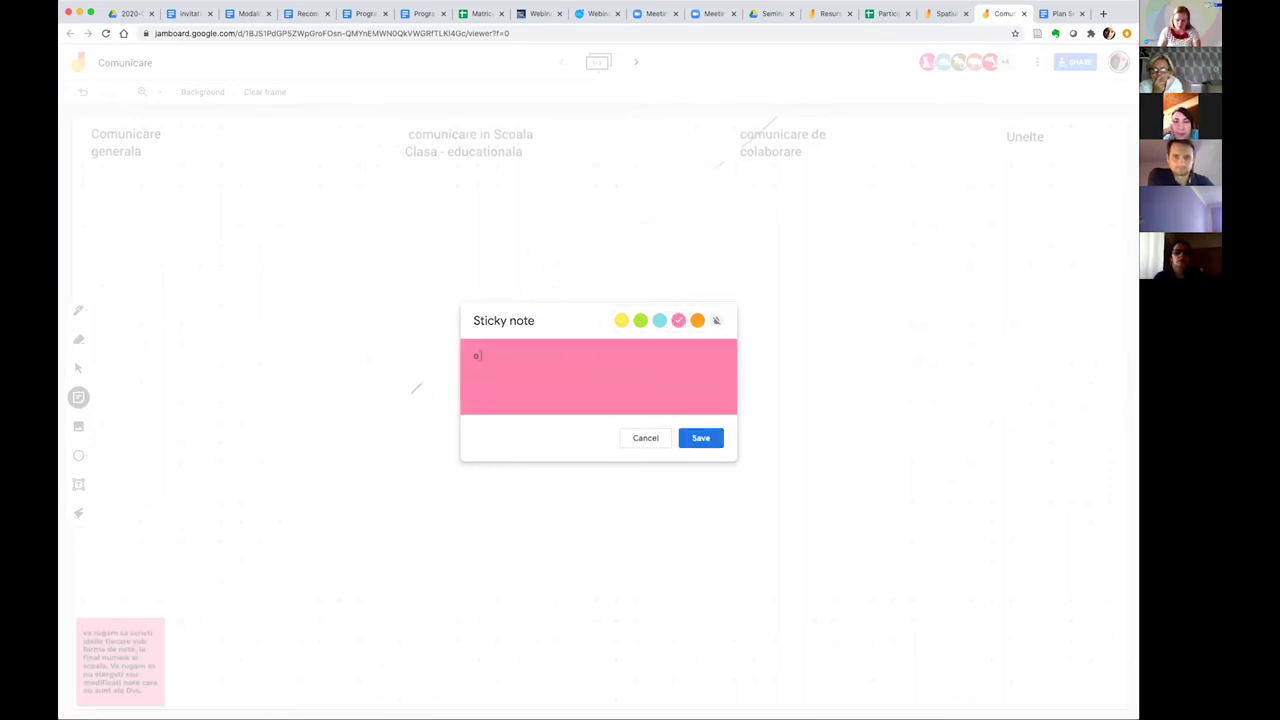
text( platforma )
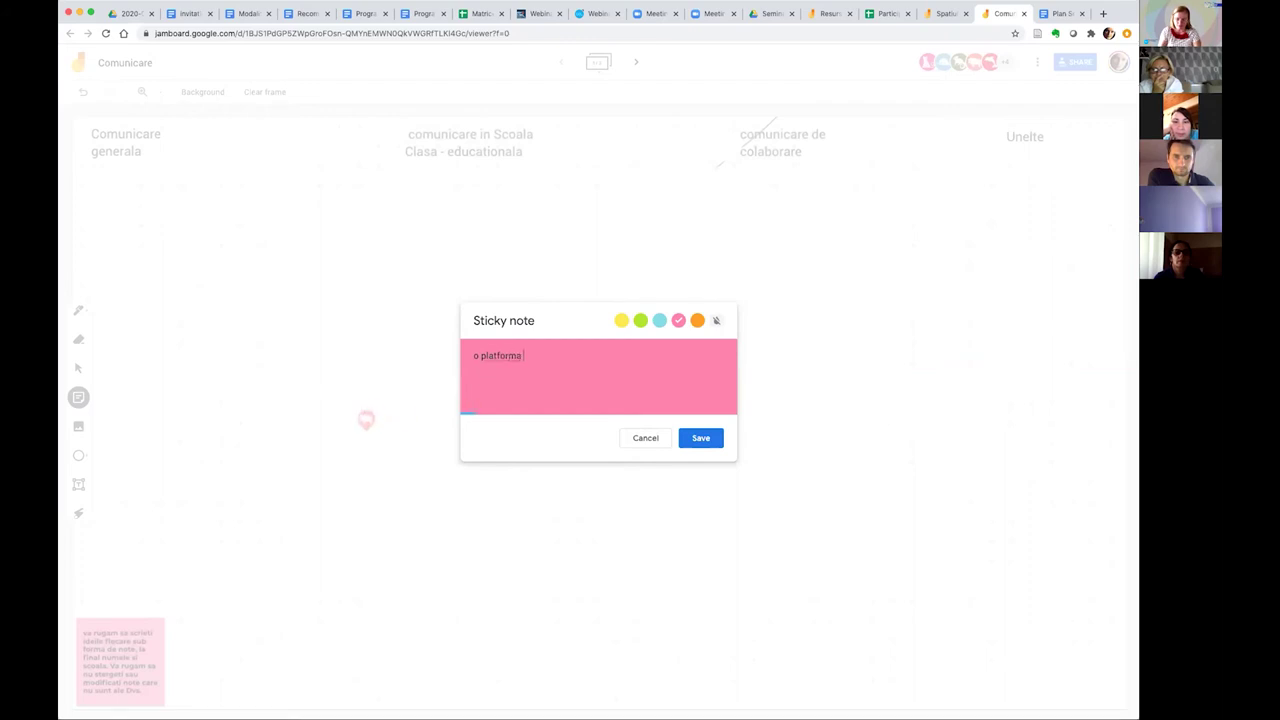
text(- G Suite)
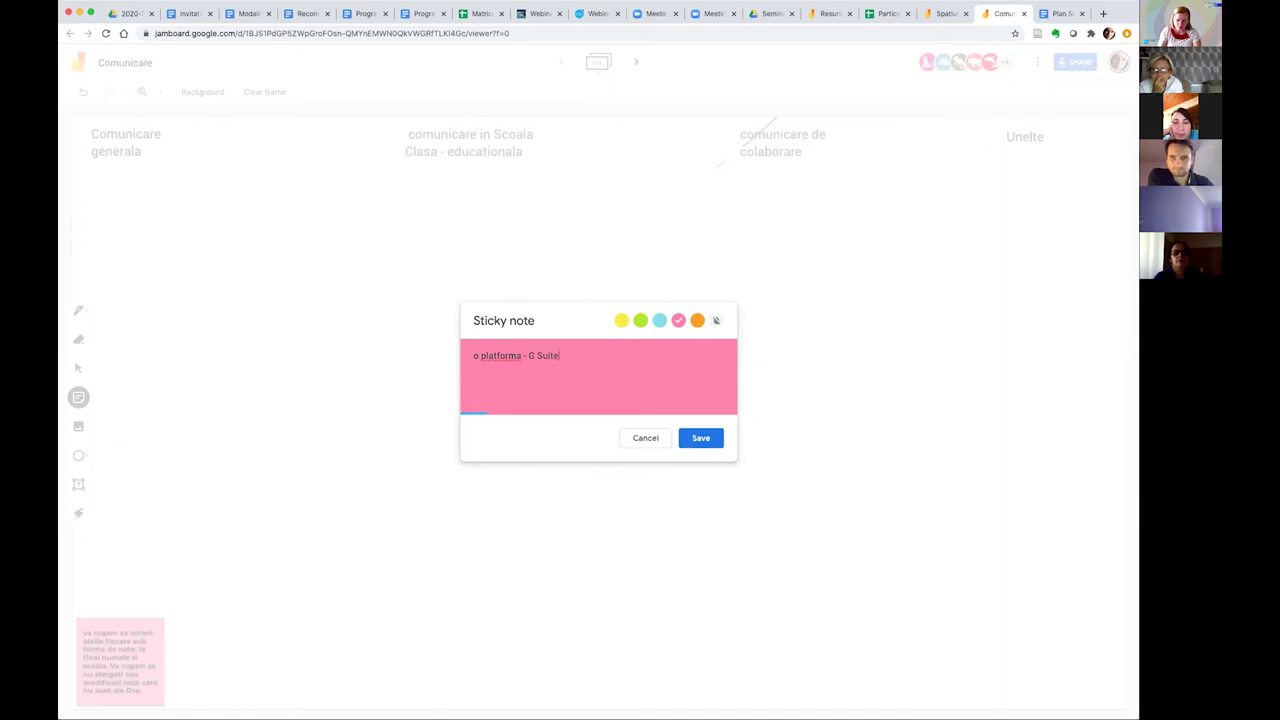
Add a question mark directly after "G Suite" in the sticky note text.
text( ?MS)
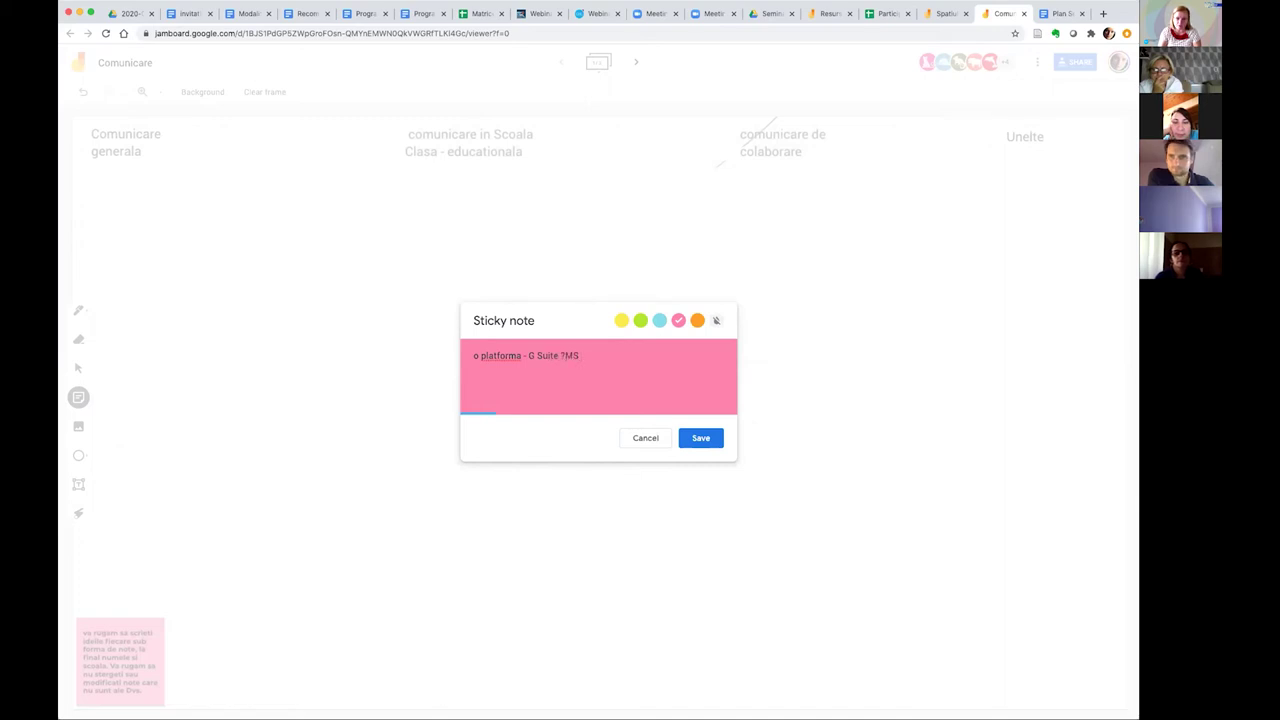
key(BackSpace)
key(BackSpace)
key(BackSpace)
key(BackSpace)
text(?)
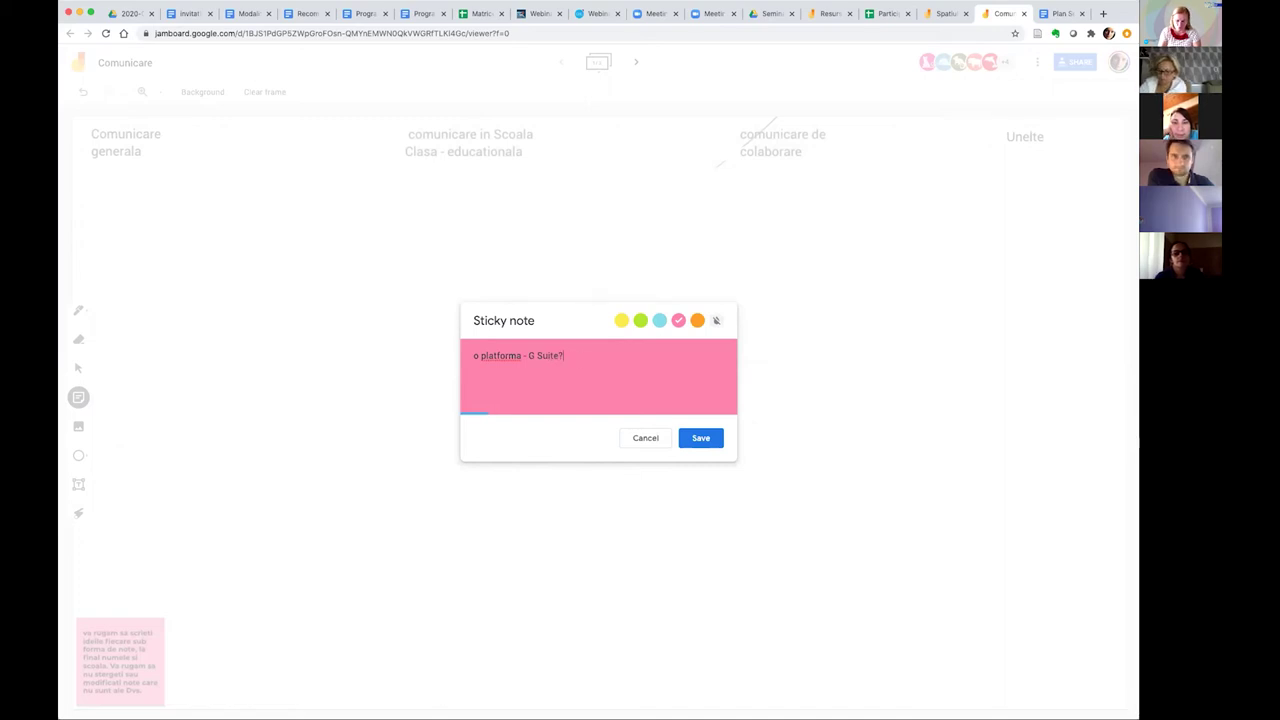
text(MS Tea)
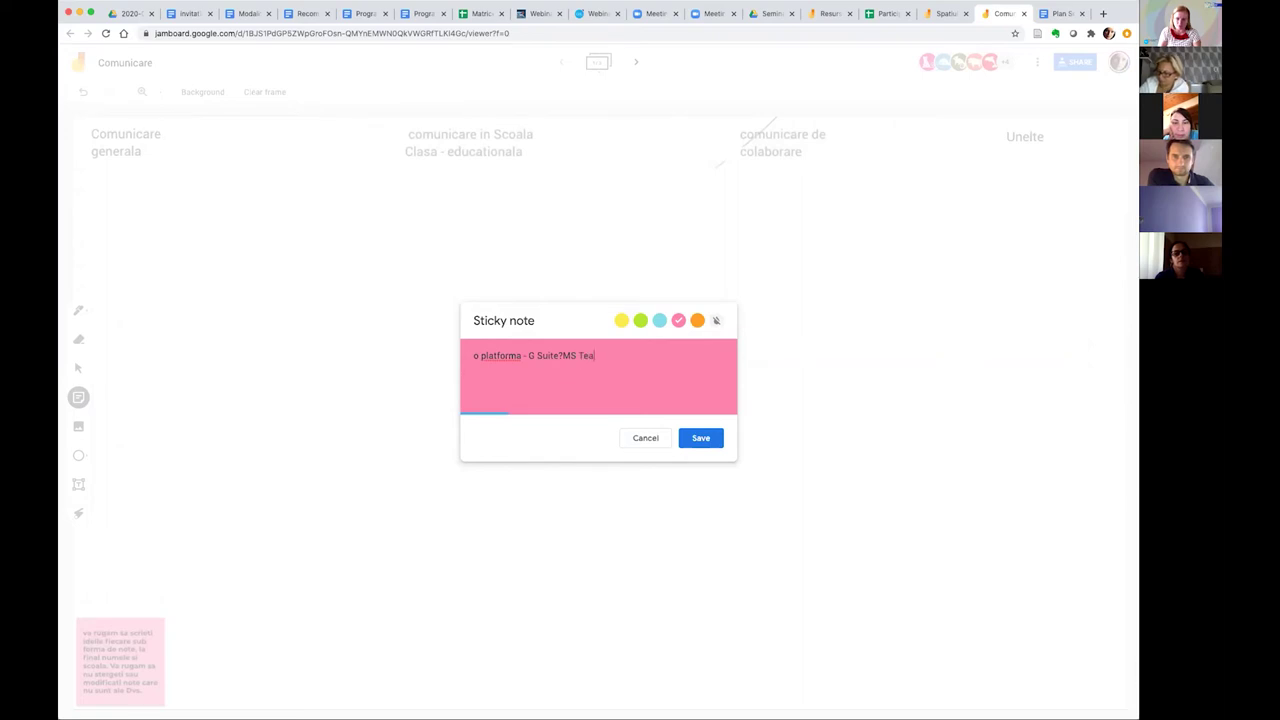
key(BackSpace)
key(BackSpace)
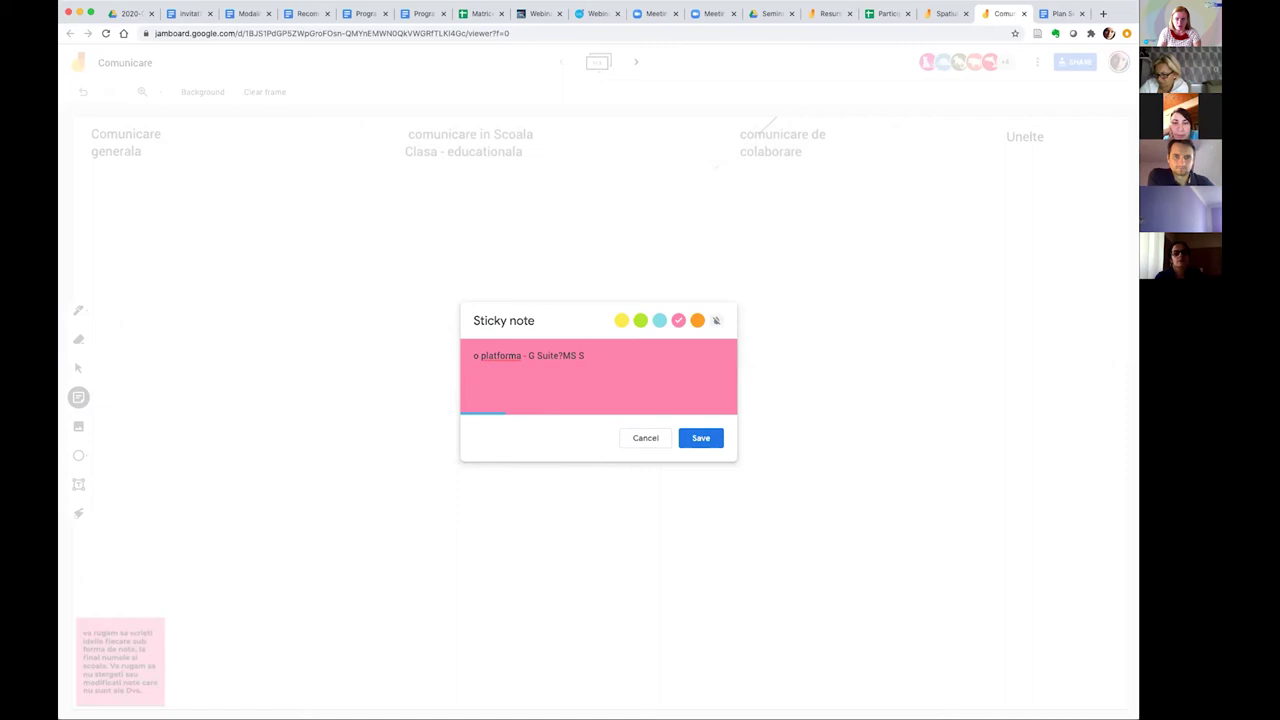
key(BackSpace)
key(BackSpace)
key(BackSpace)
key(BackSpace)
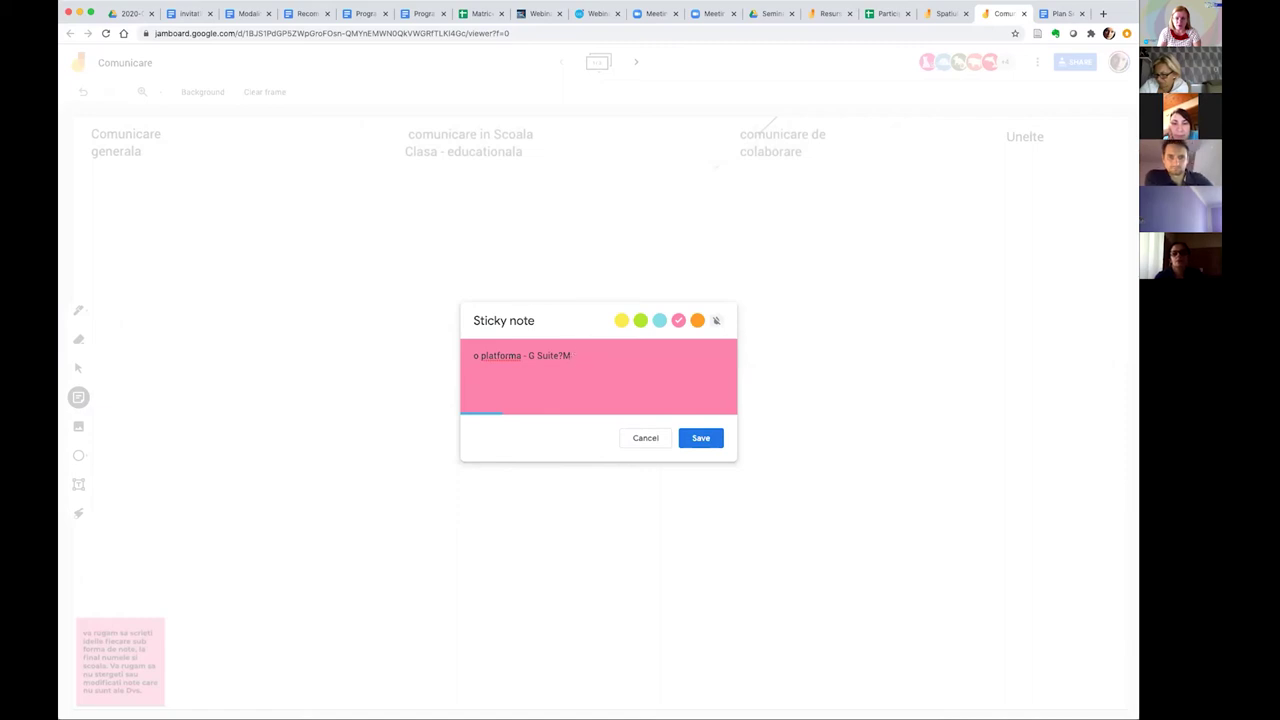
Complete the note text with "Office 365 Suite - Chat , Meet, WA" and save the pink note to the board.
text(Offiuce)
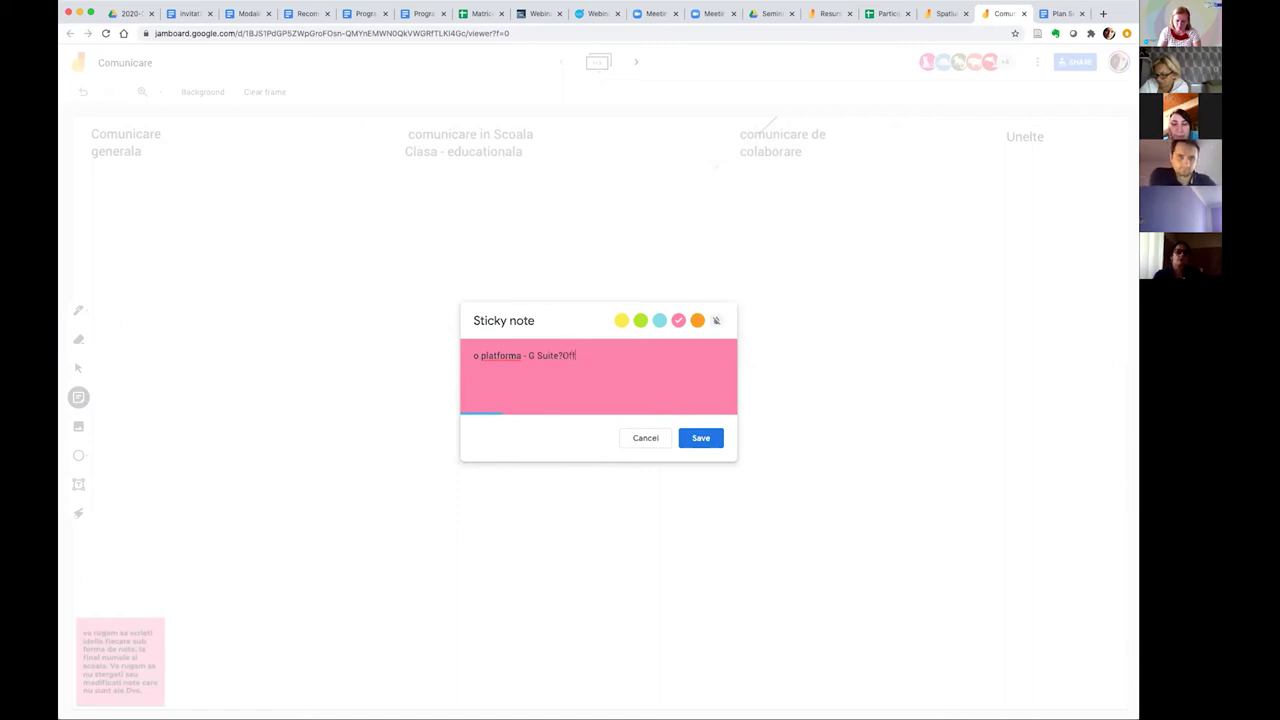
key(BackSpace)
key(BackSpace)
key(BackSpace)
text(ce )
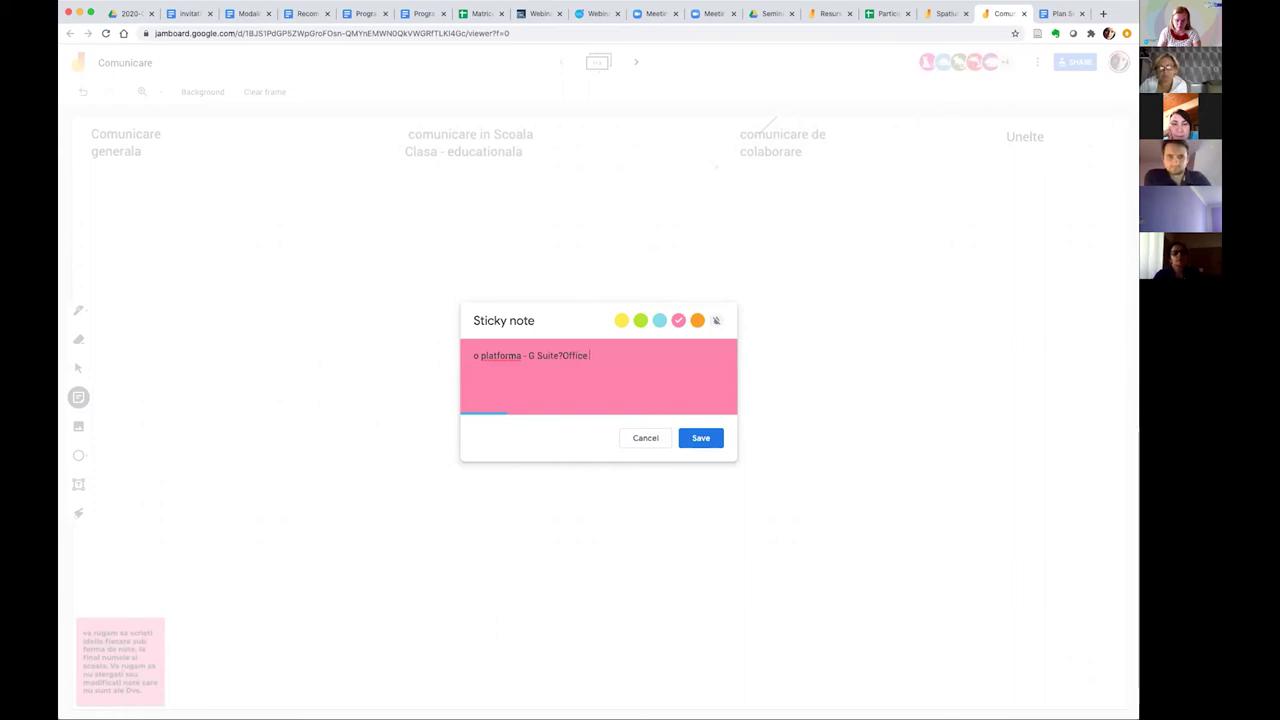
text(365 Suite)
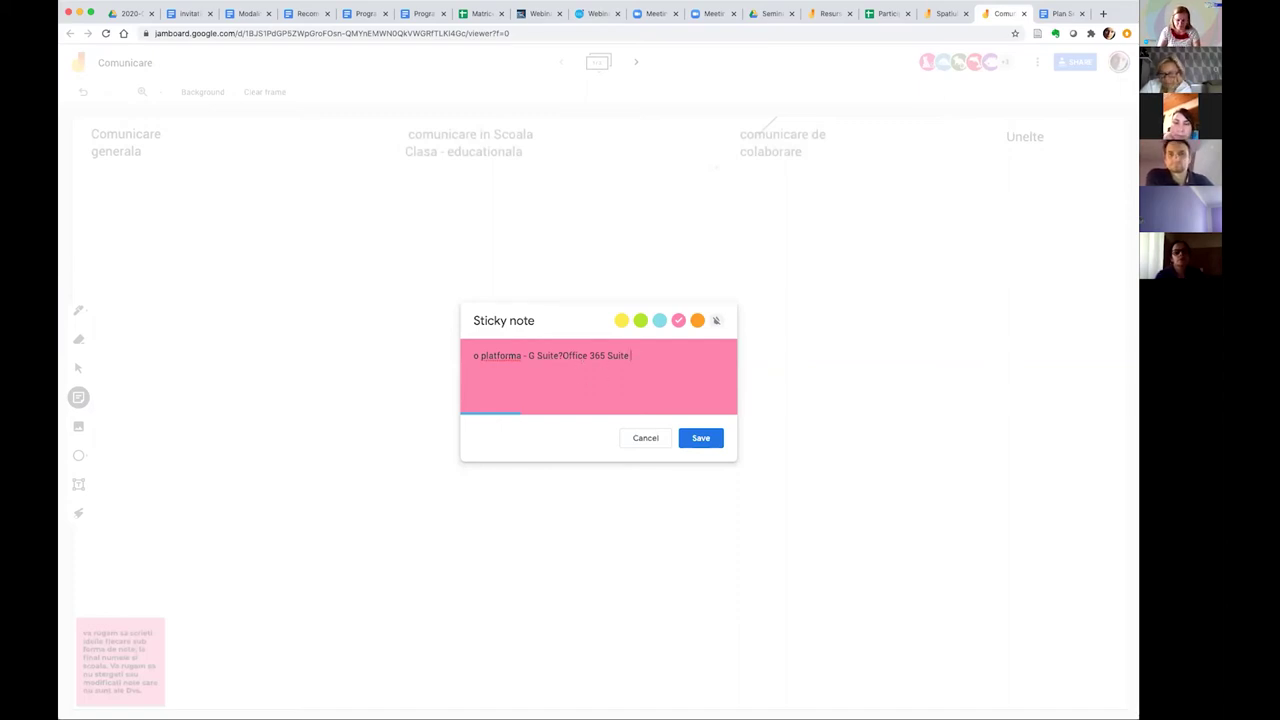
text(- Chat)
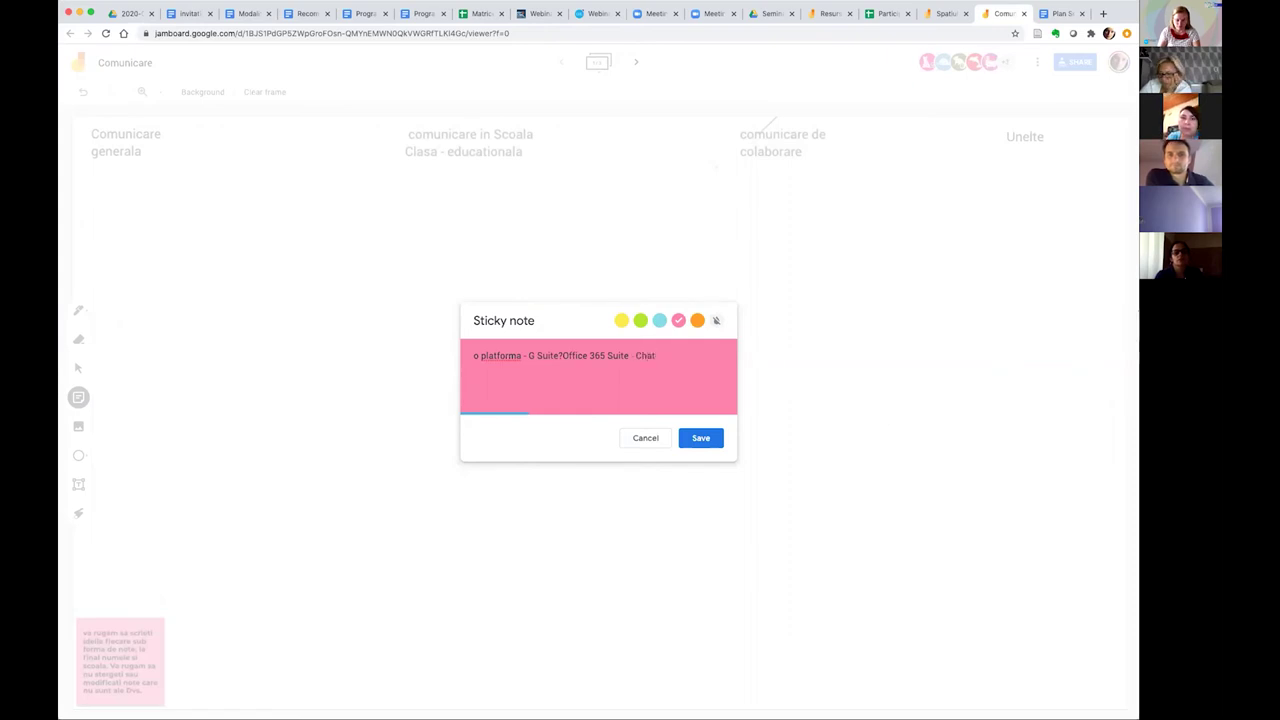
text( , Meet,)
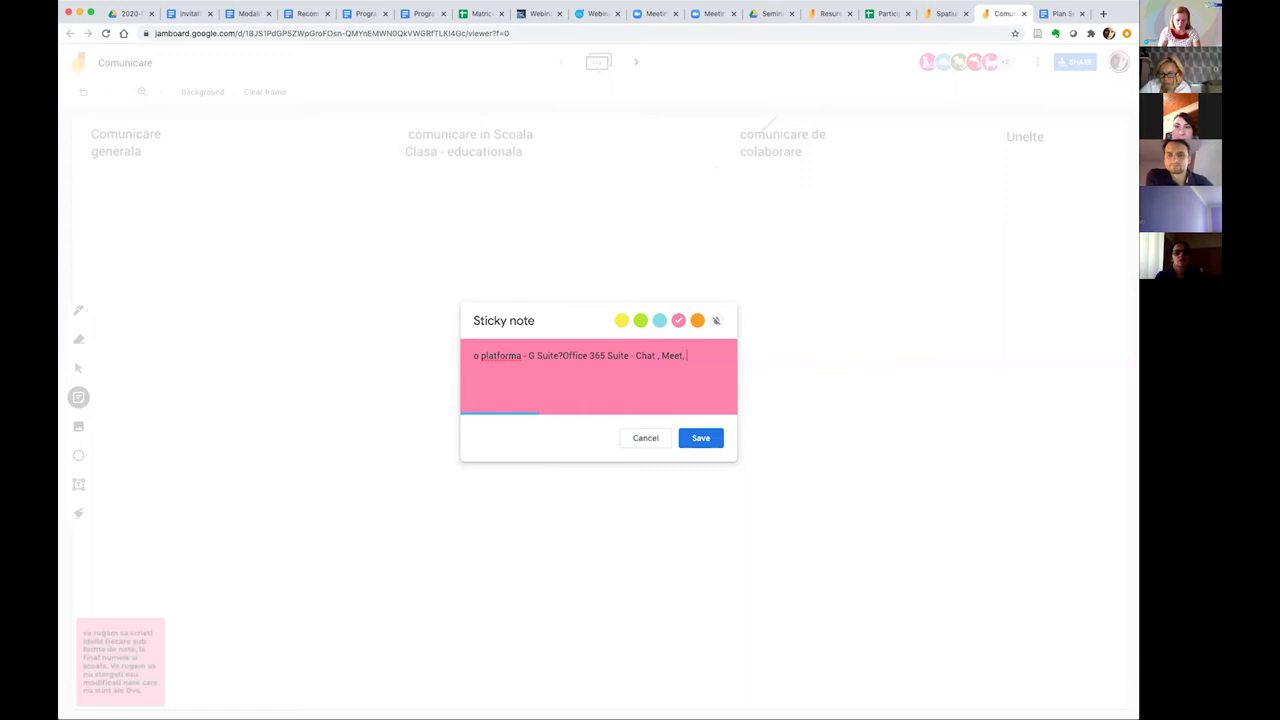
text( WA)
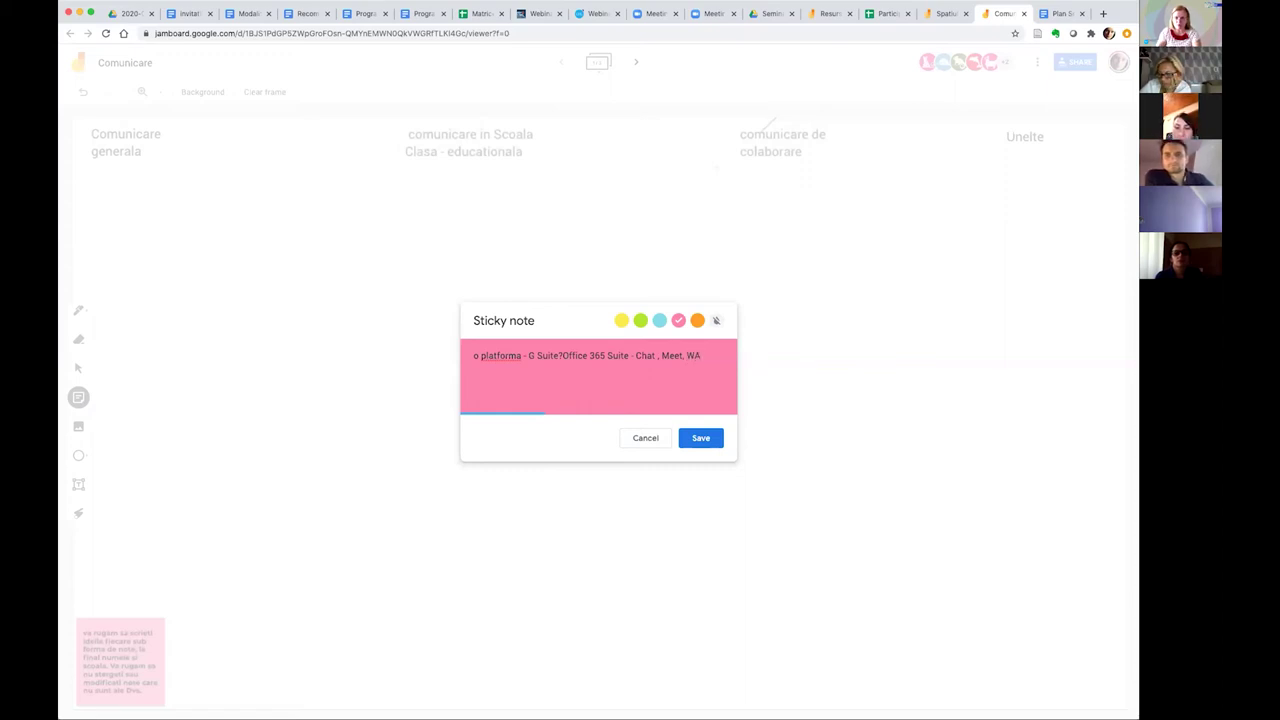
click(700, 438)
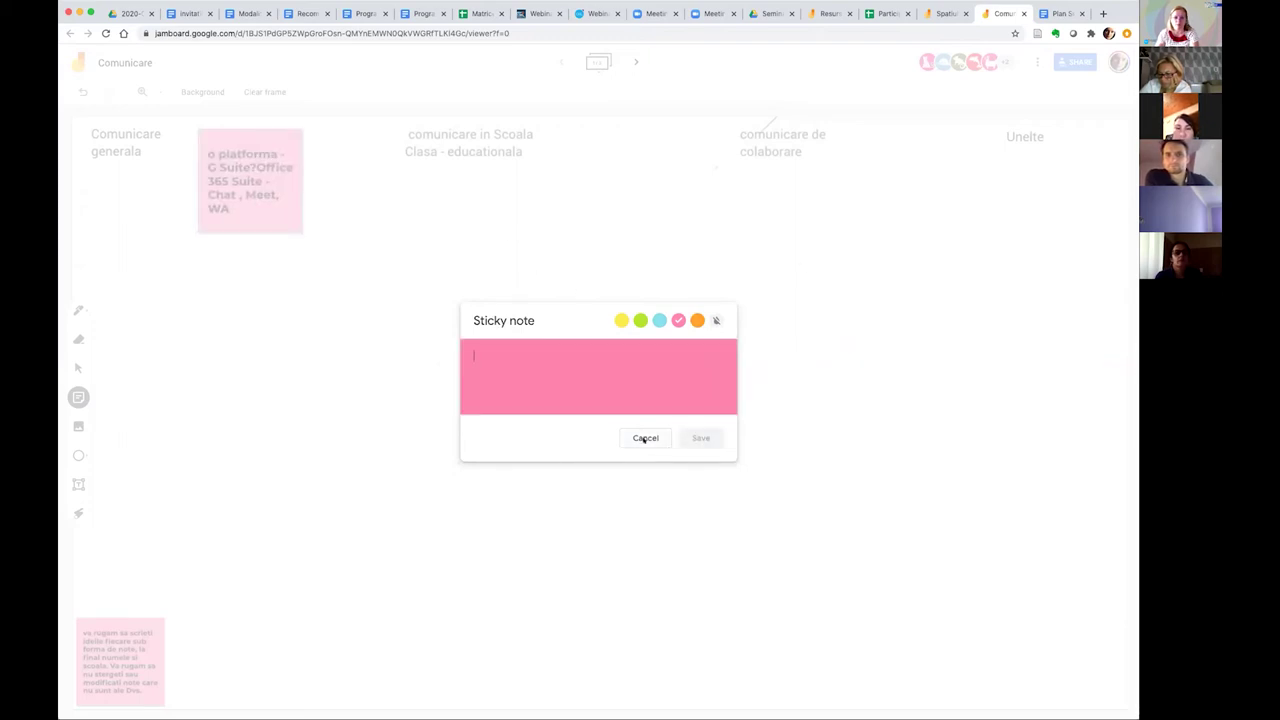
click(953, 361)
Move the pink platform note directly below the "Unelte" heading.
drag(277, 134, 801, 199)
drag(894, 219, 1044, 172)
click(1007, 290)
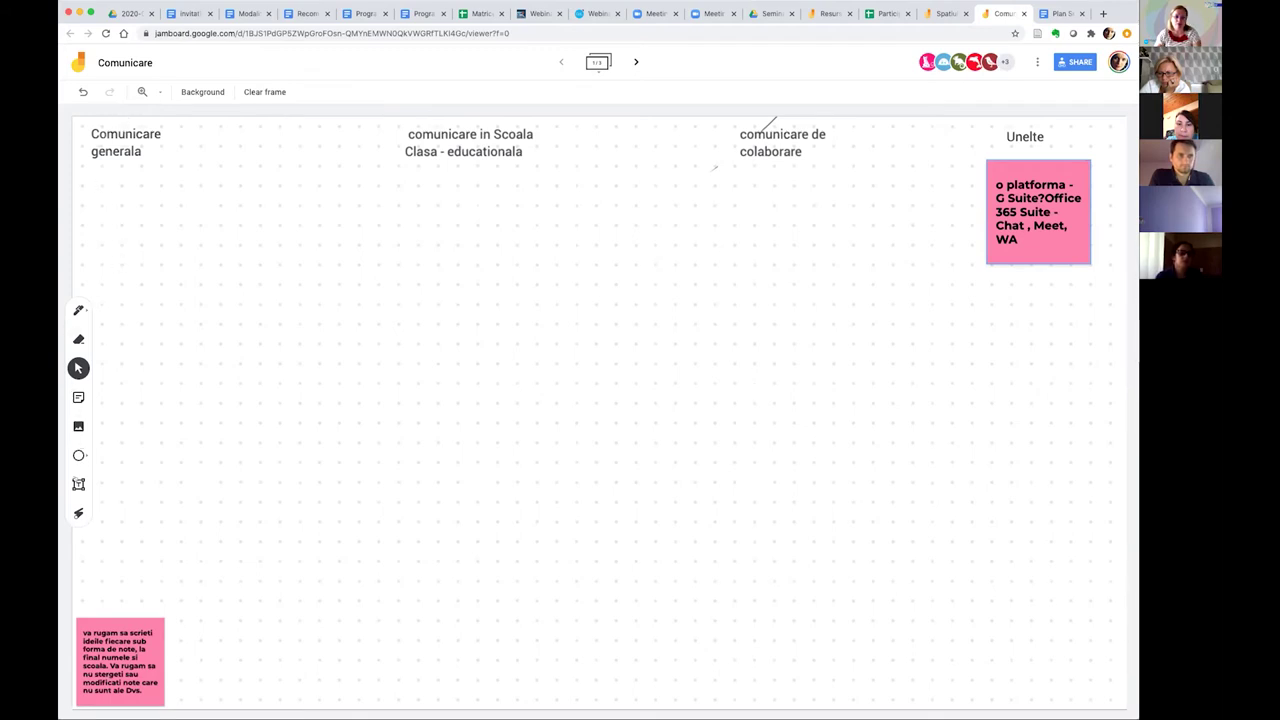
Add a text box reading "corecta, continua, colaborativa" below the "Comunicare generala" heading.
click(78, 484)
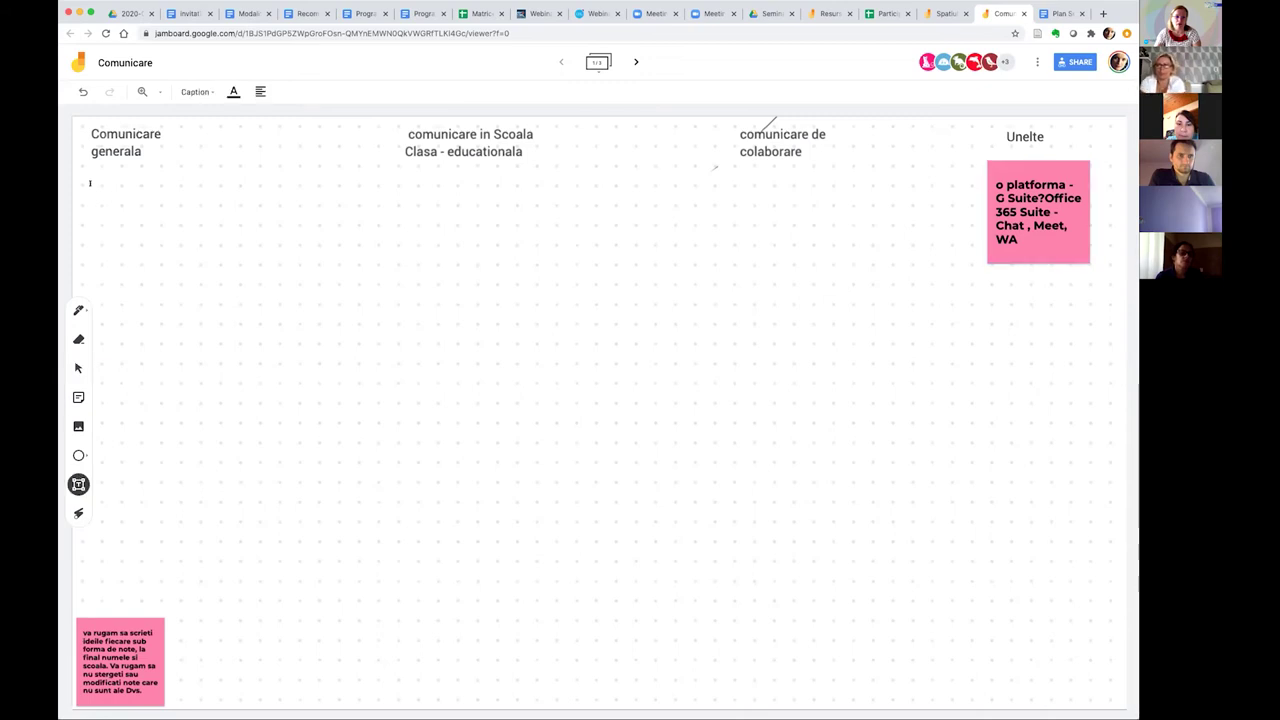
click(90, 183)
text(corecta, continua, )
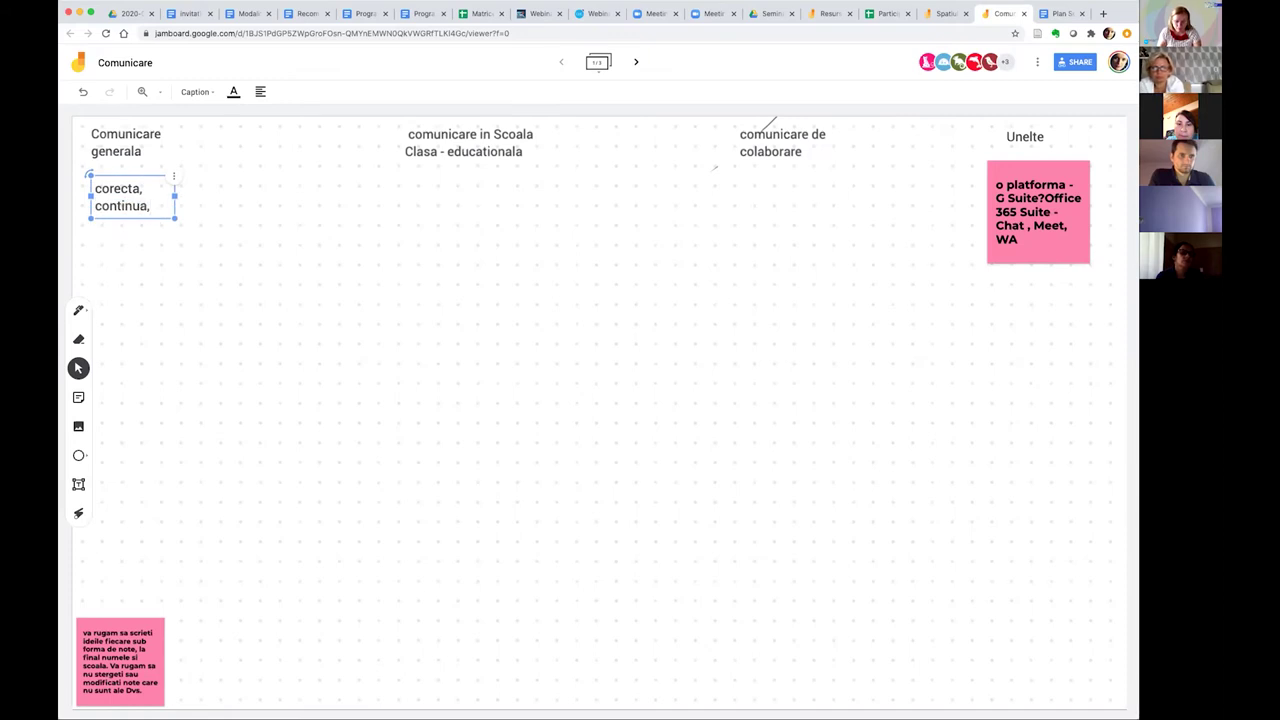
text(colabo)
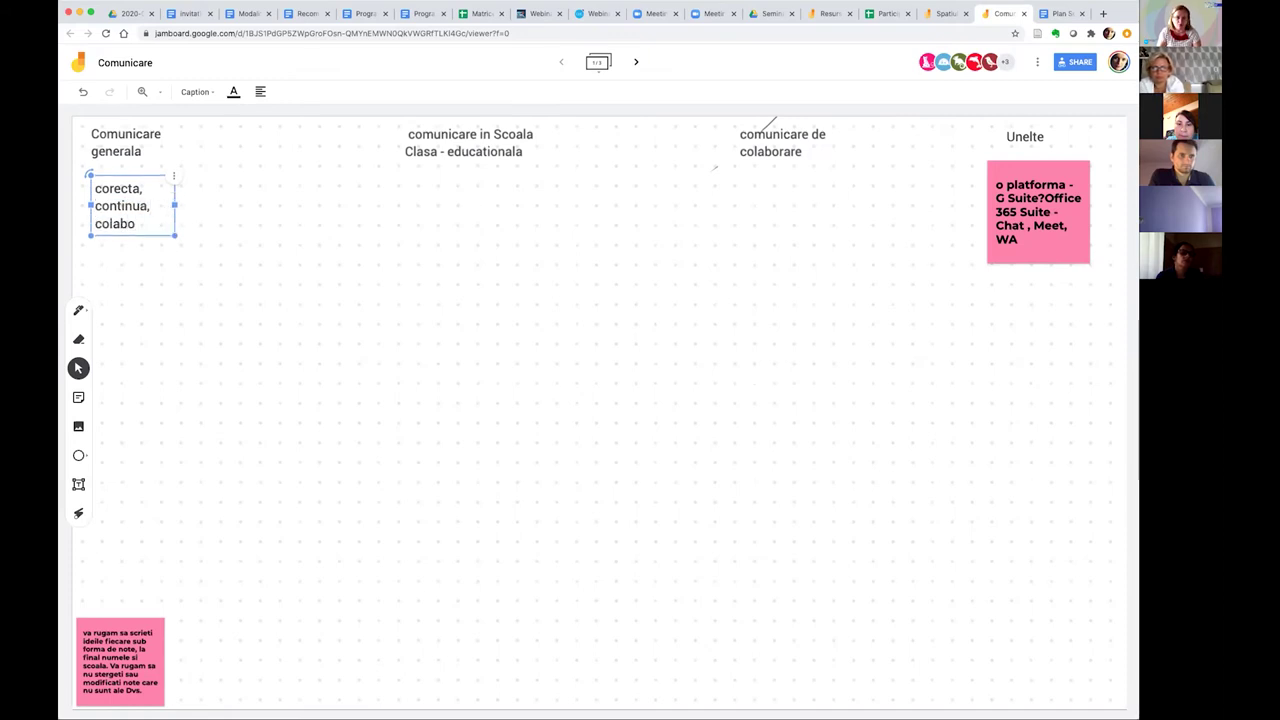
text(rativa)
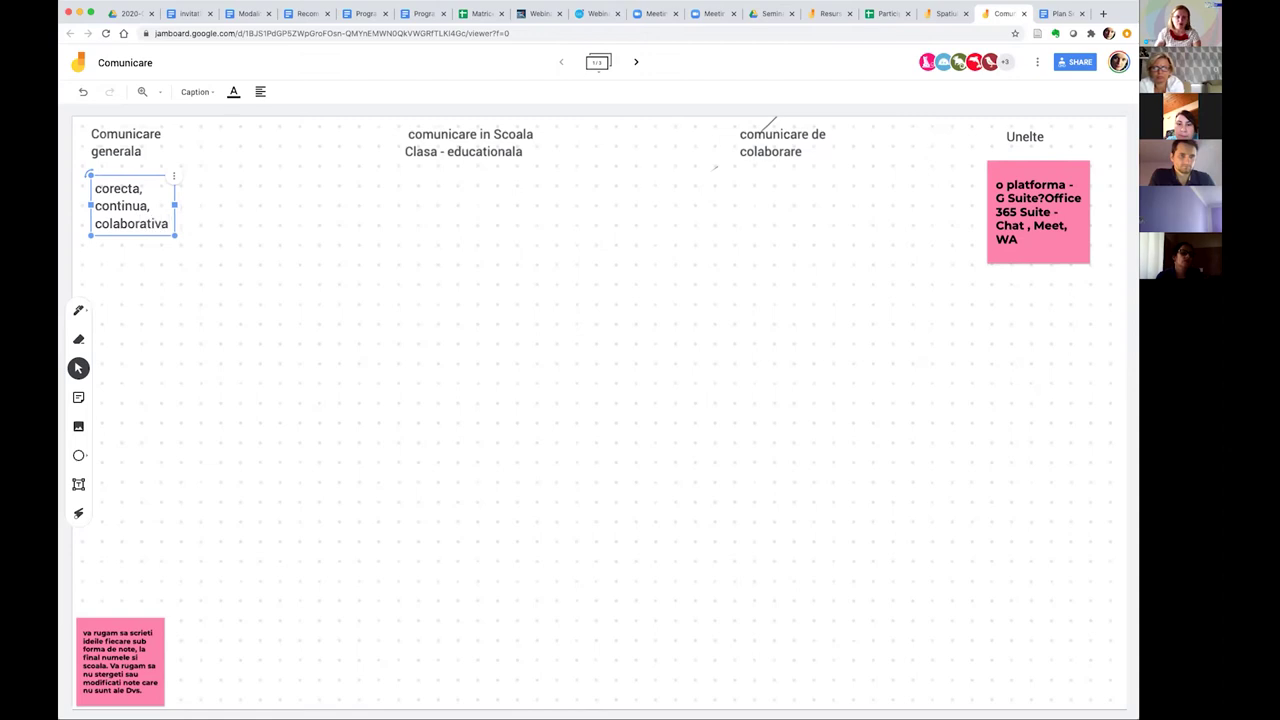
click(176, 273)
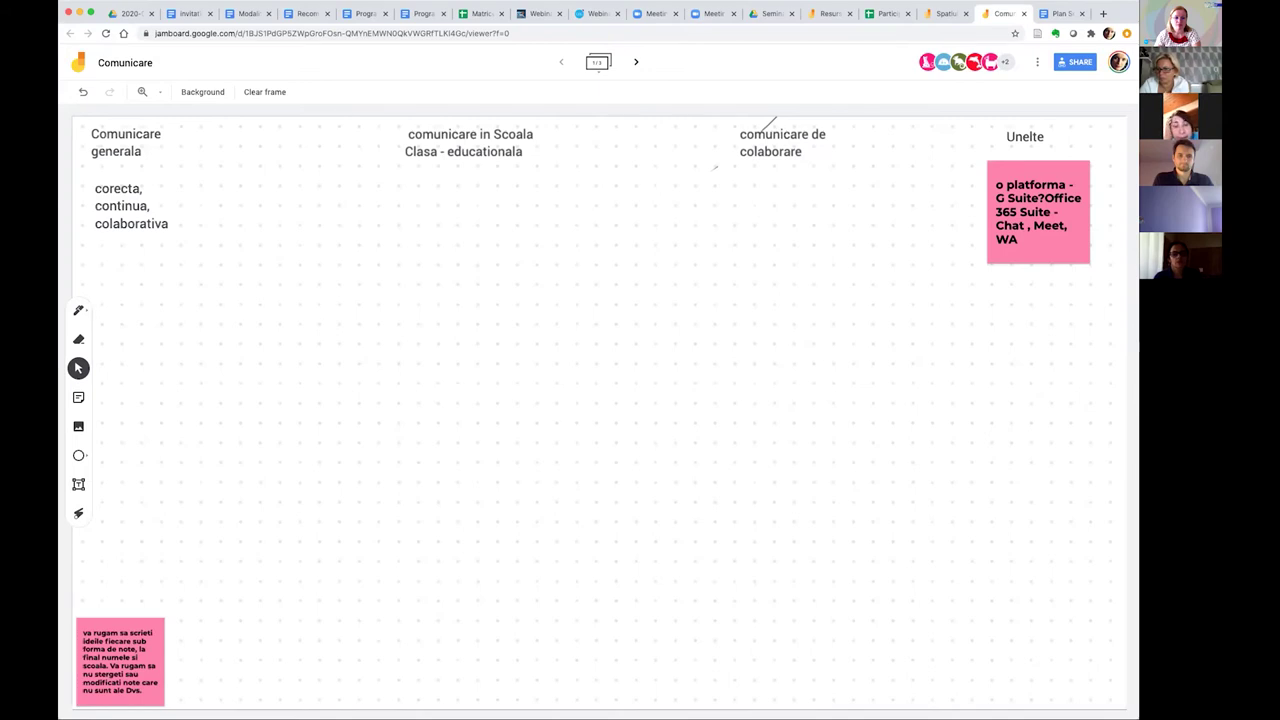
Create a yellow sticky note reading "sedintele cu parintii in online" and save it to the board.
click(78, 426)
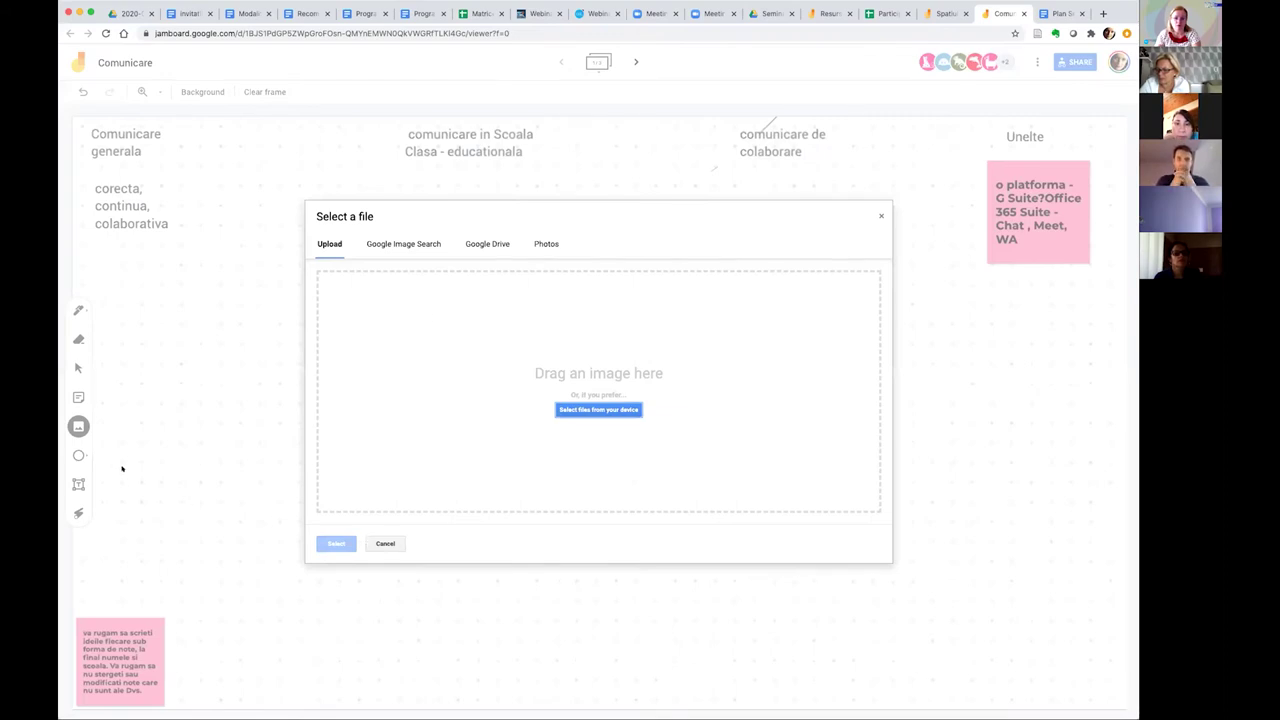
click(384, 544)
click(78, 397)
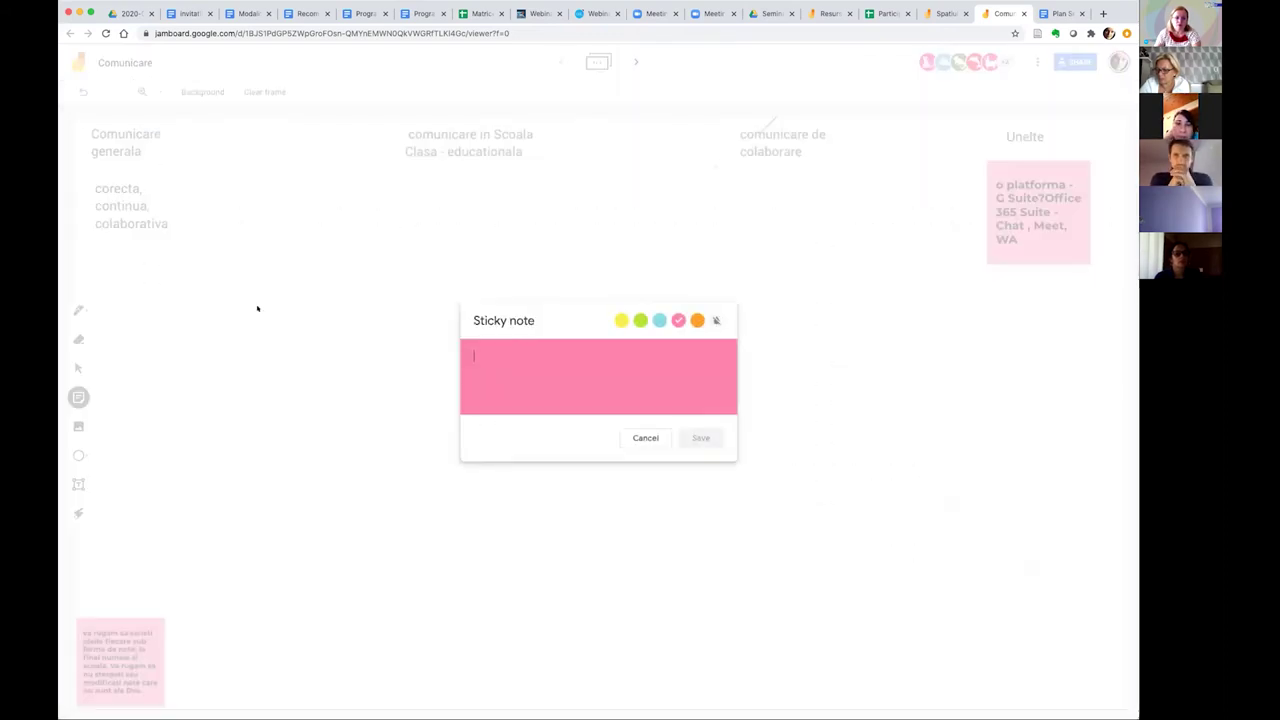
click(621, 320)
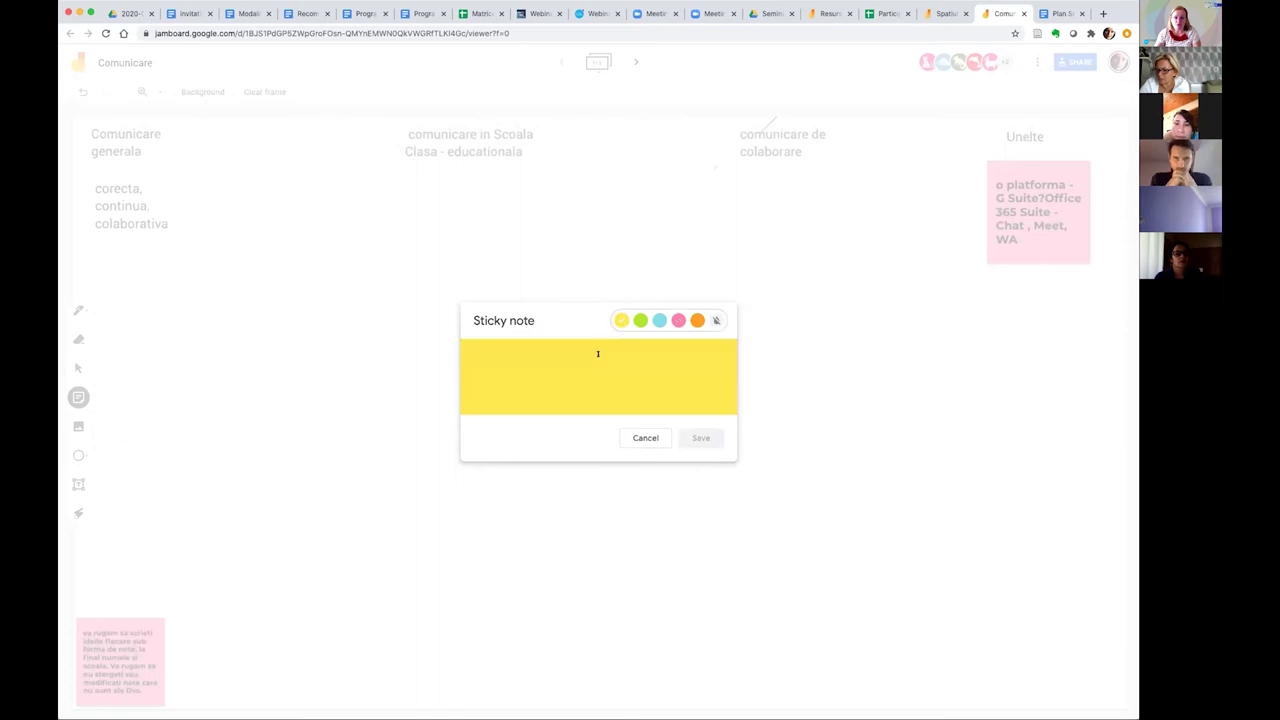
text(sedin)
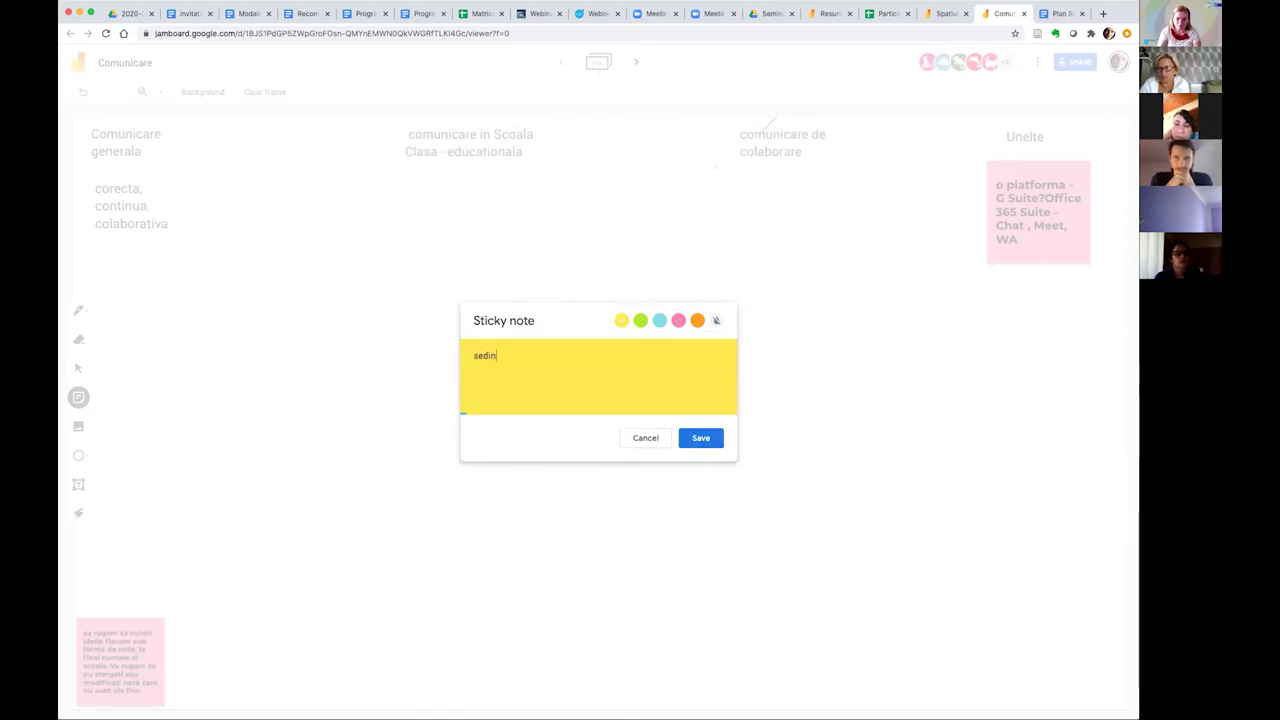
text(tele cu parintii in online)
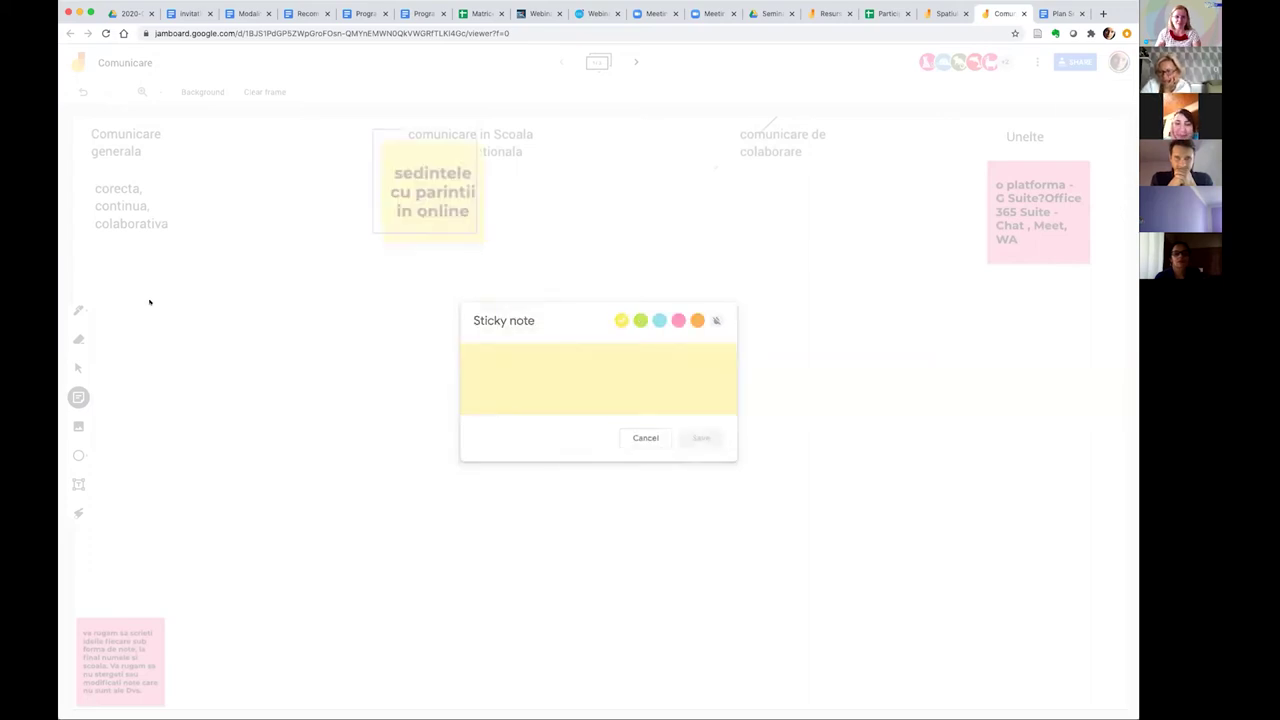
click(646, 438)
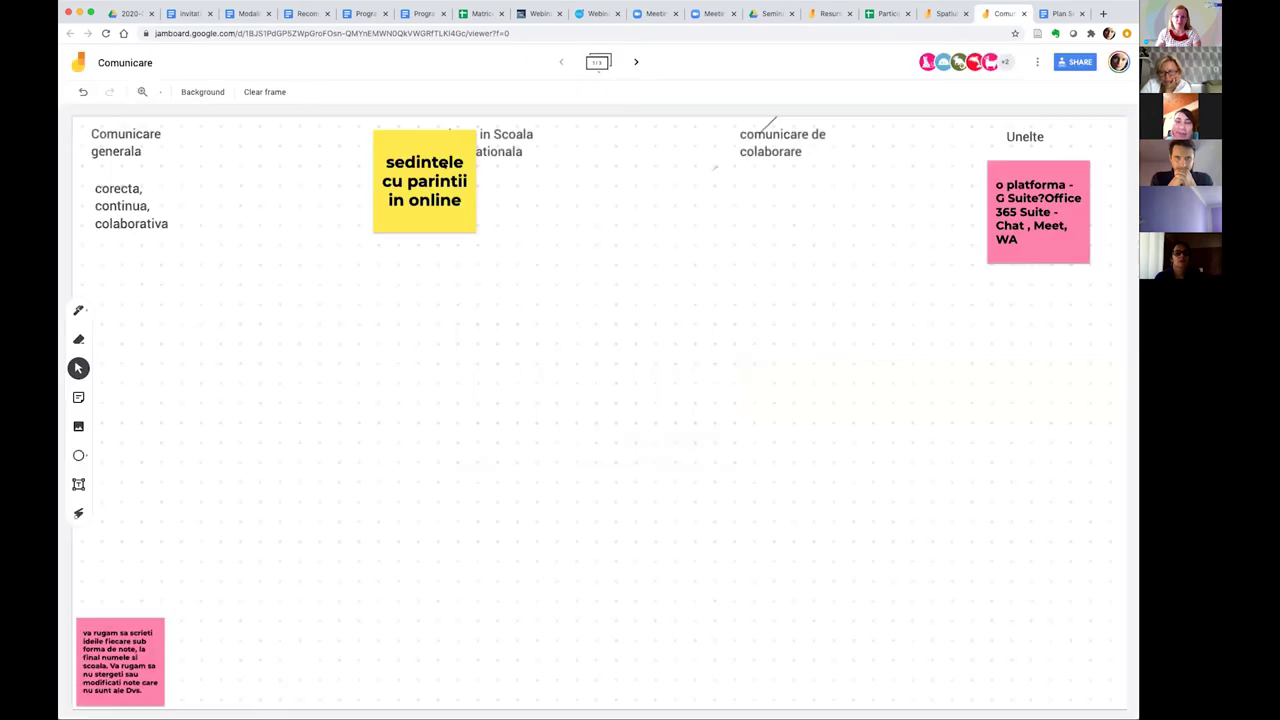
Move the yellow note into the "Comunicare generala" column, below the "corecta, continua, colaborativa" text.
drag(427, 146, 154, 262)
click(267, 130)
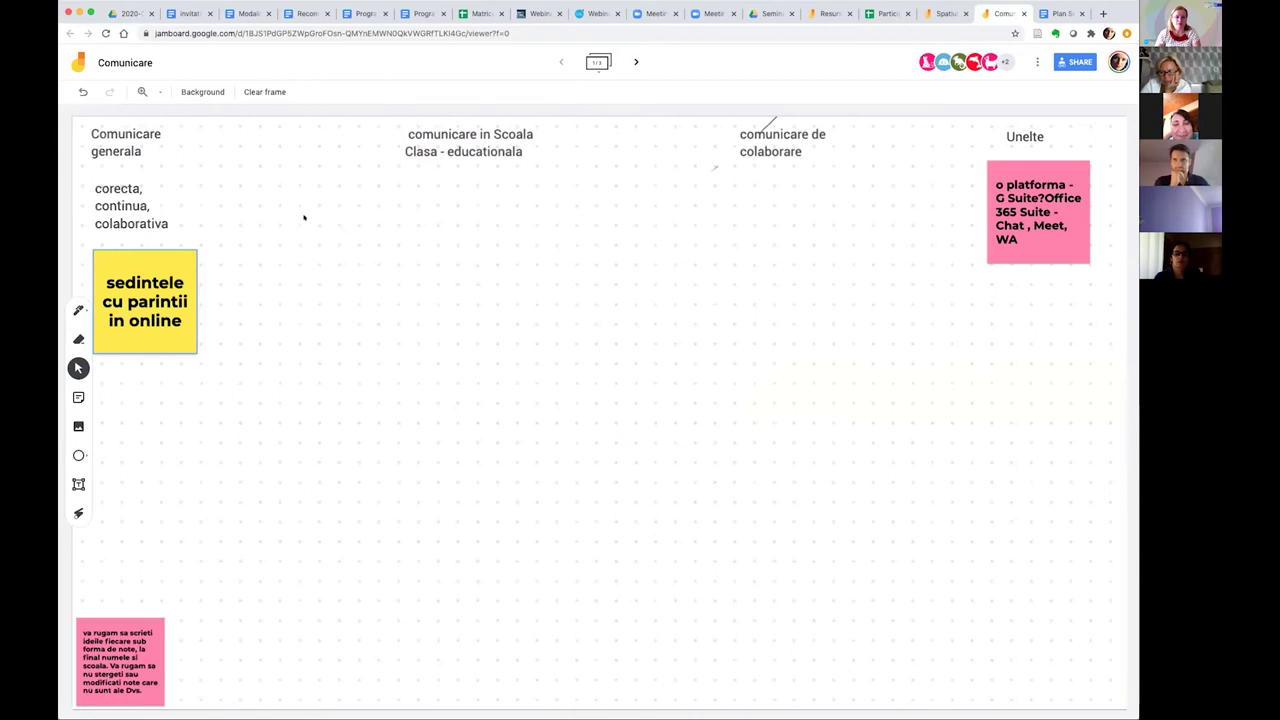
click(150, 340)
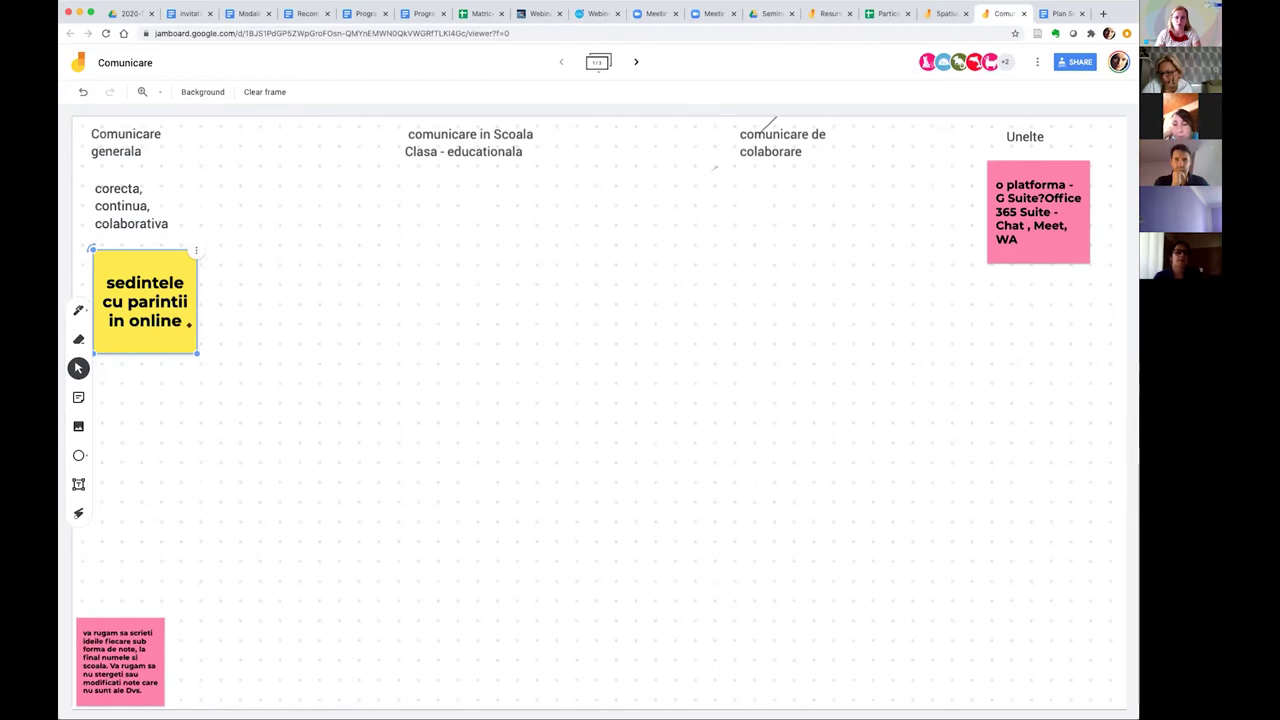
click(124, 382)
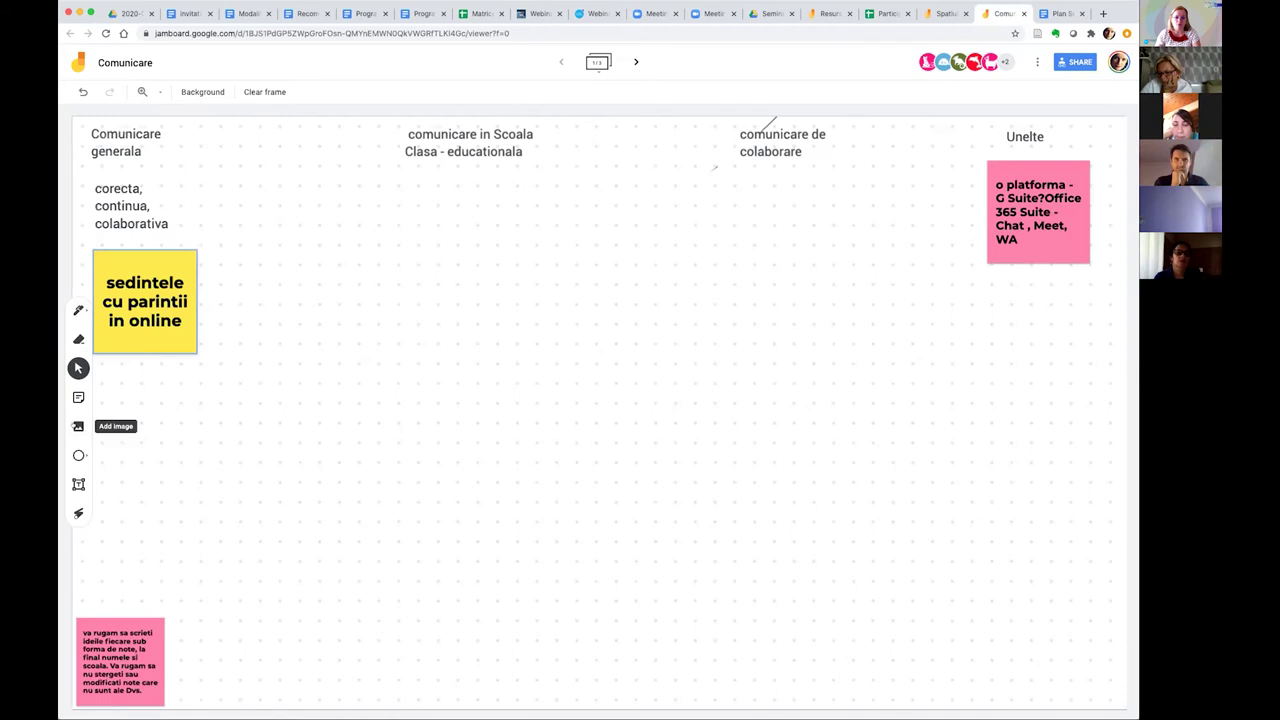
Create a green sticky note reading "de acum, comunicare pre, in timpul scolii" and save it to the board.
click(78, 397)
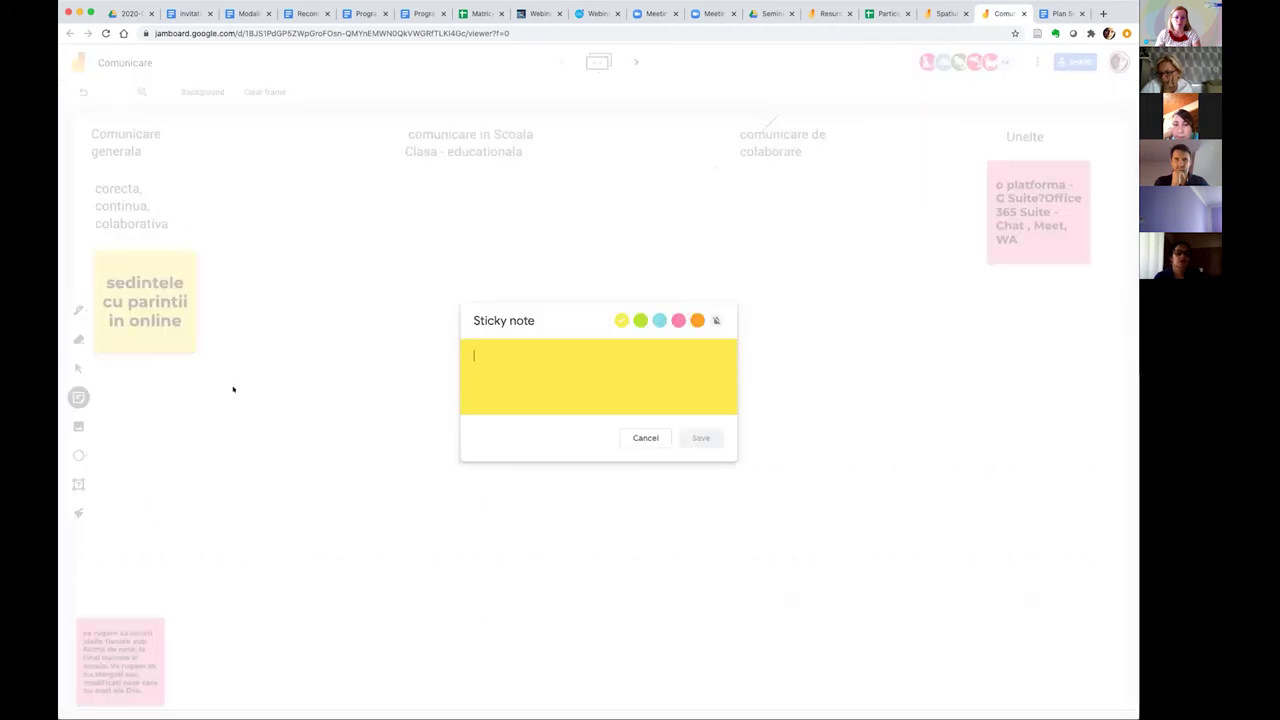
click(640, 320)
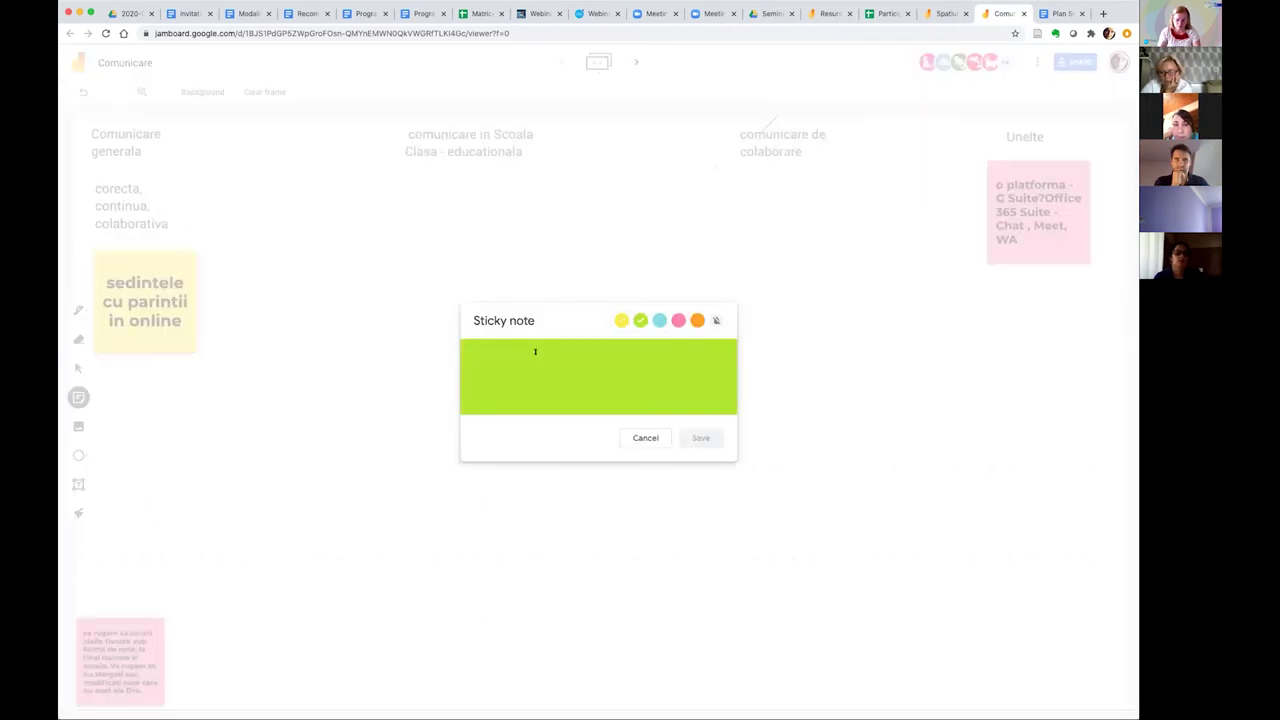
text(de acum, comunciare pre, c)
key(BackSpace)
text(in timpul si)
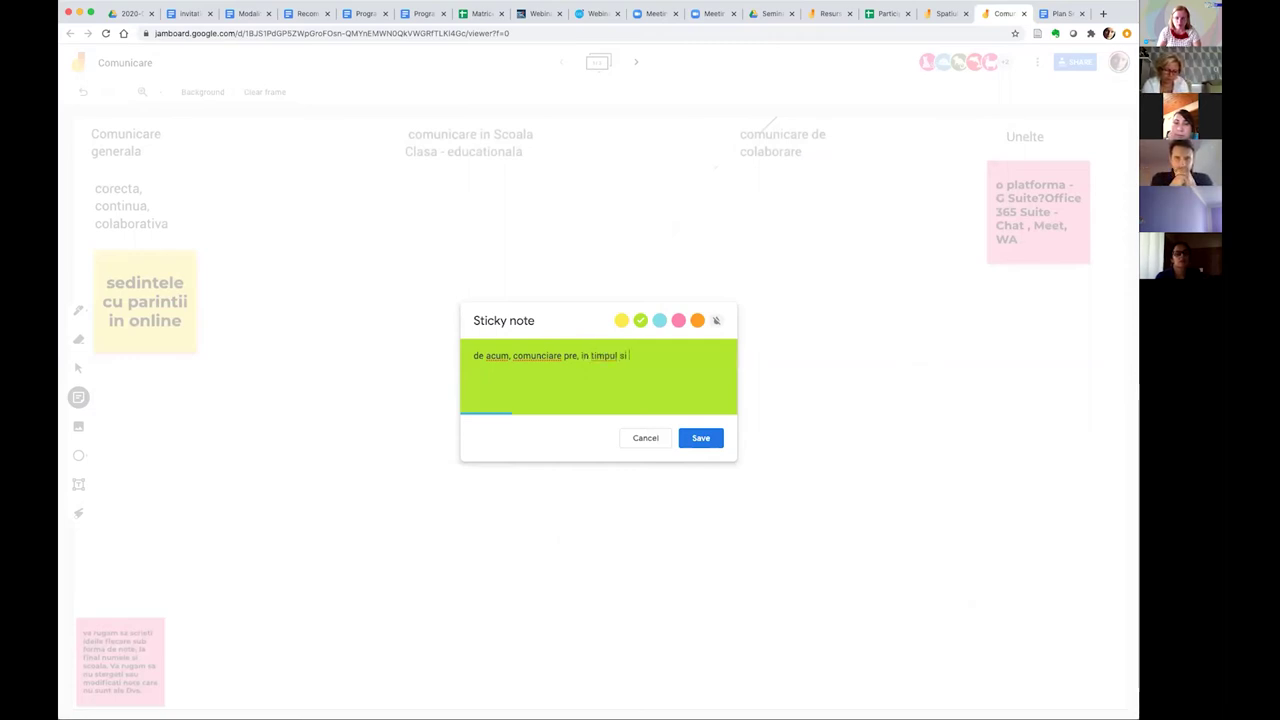
key(BackSpace)
text(colii)
double_click(541, 350)
text(comunicare)
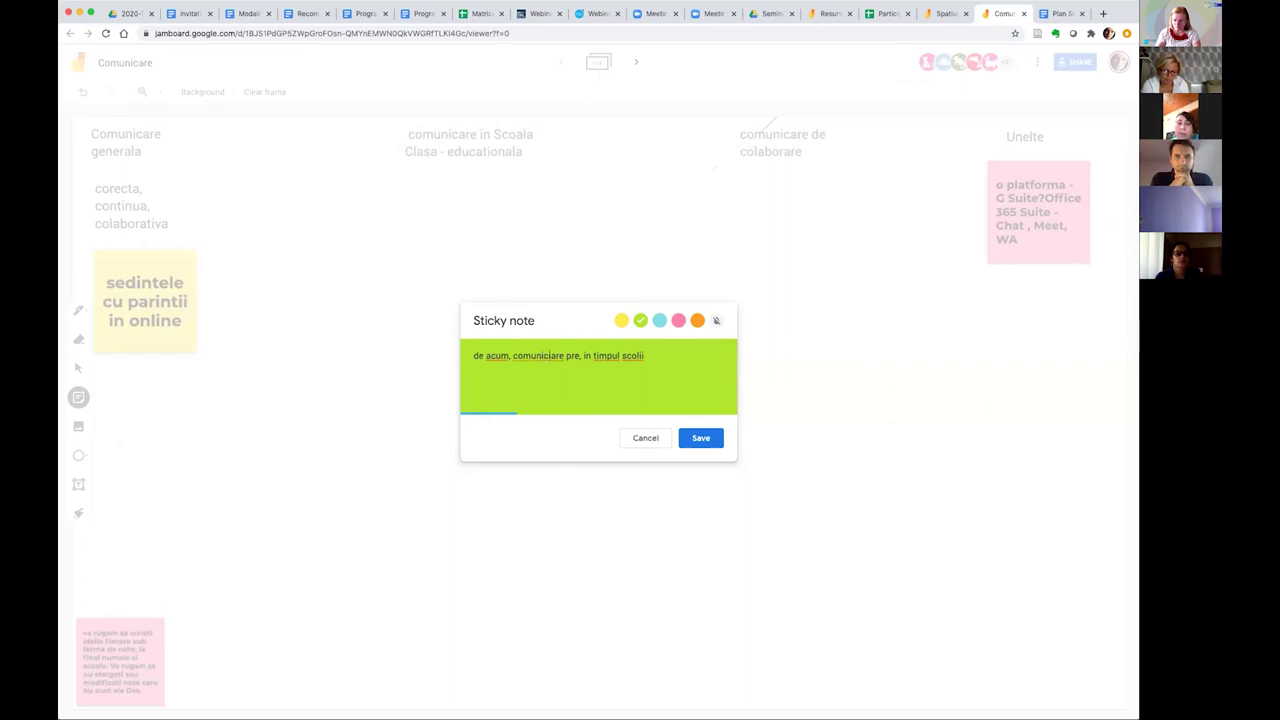
click(701, 437)
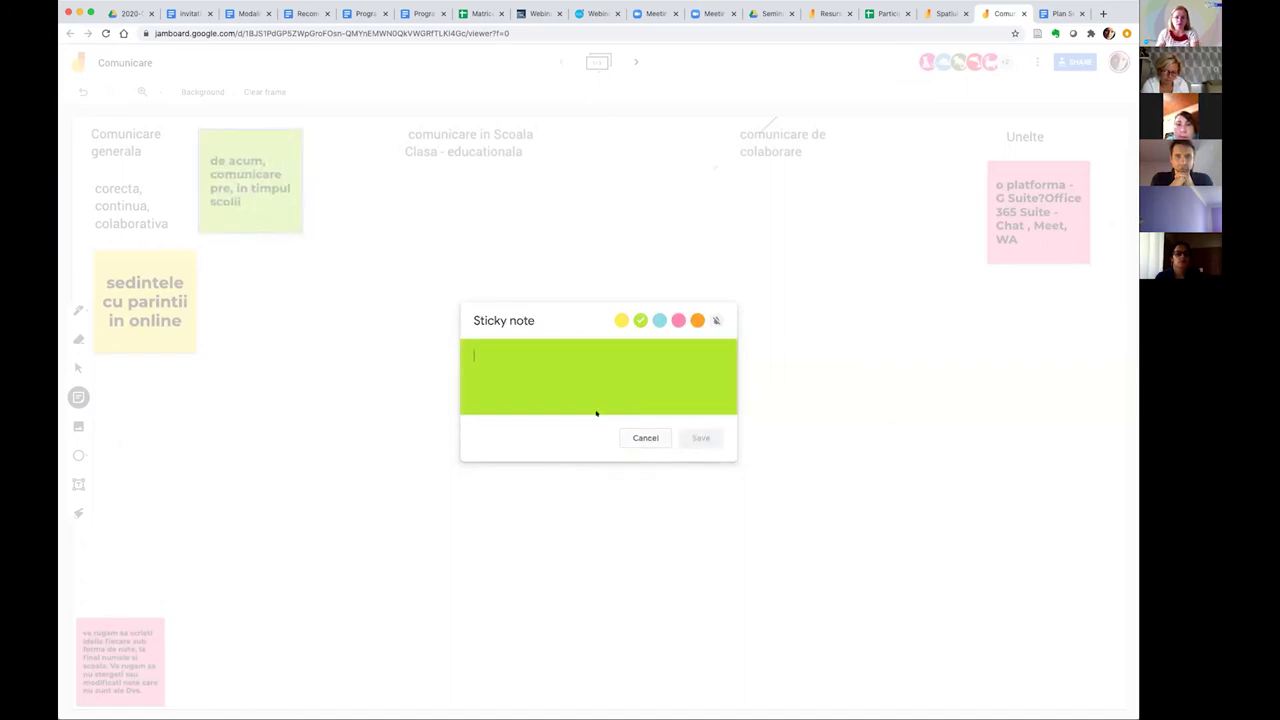
Dismiss the empty note and move the green note below the yellow "sedintele cu parintii in online" note.
key(Escape)
drag(256, 137, 163, 383)
click(275, 310)
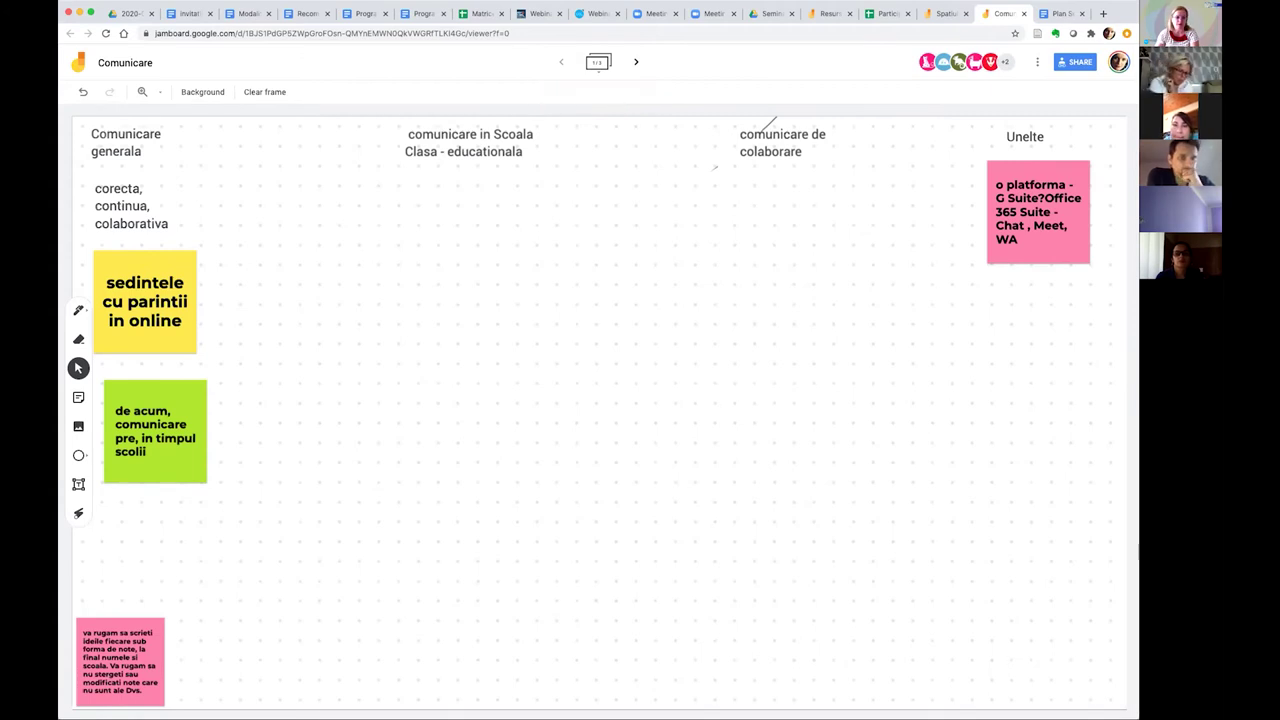
Create a yellow sticky note reading "direct f-f, mesaje individuale, forum" and save it to the board.
key(n)
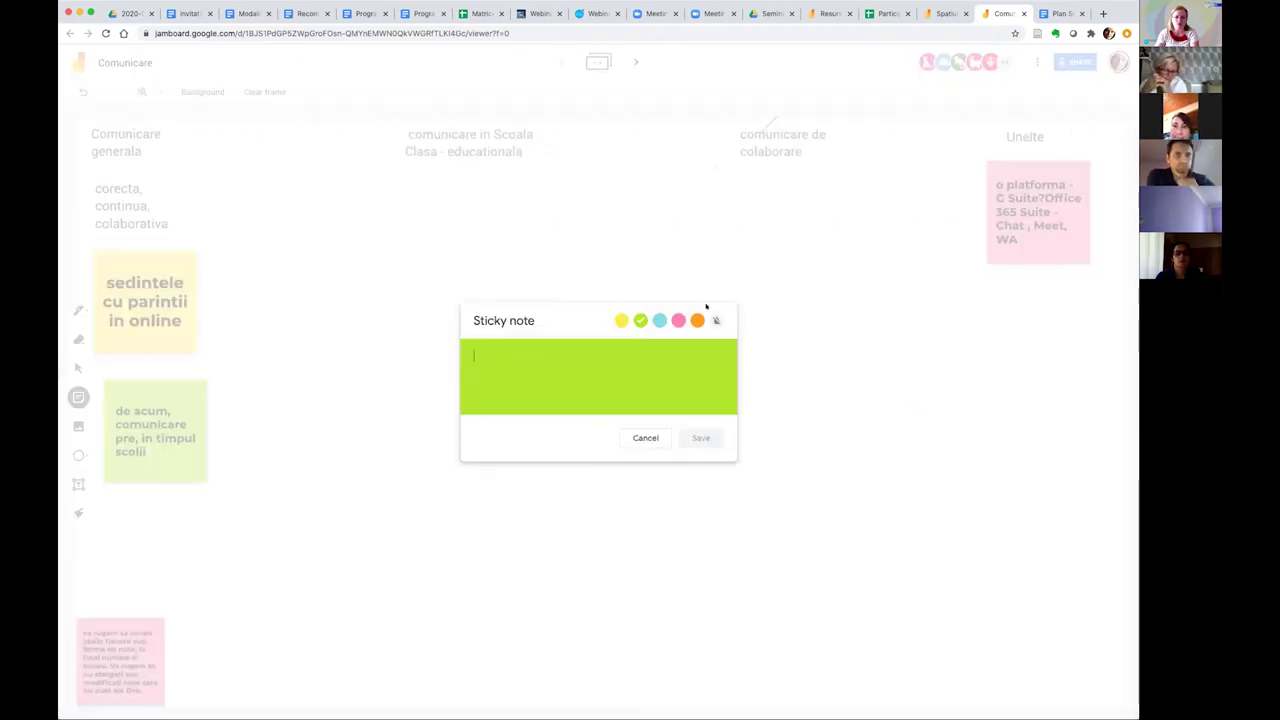
click(619, 319)
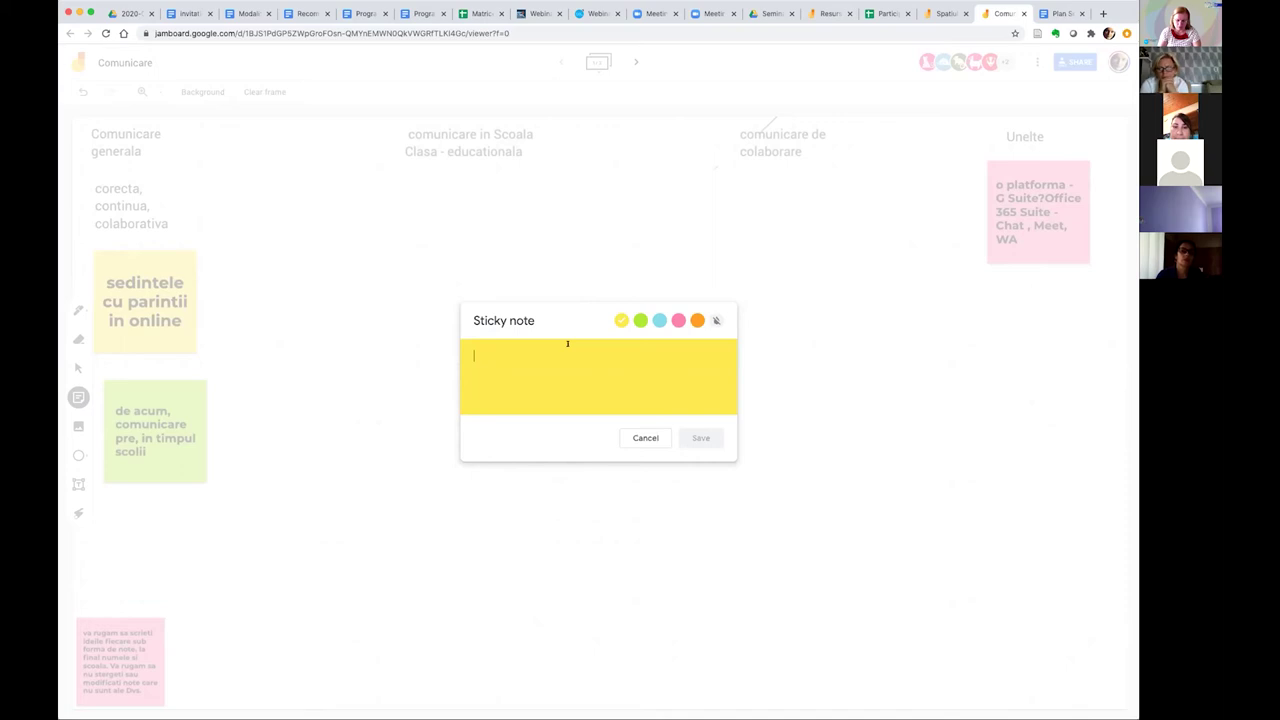
text(direct)
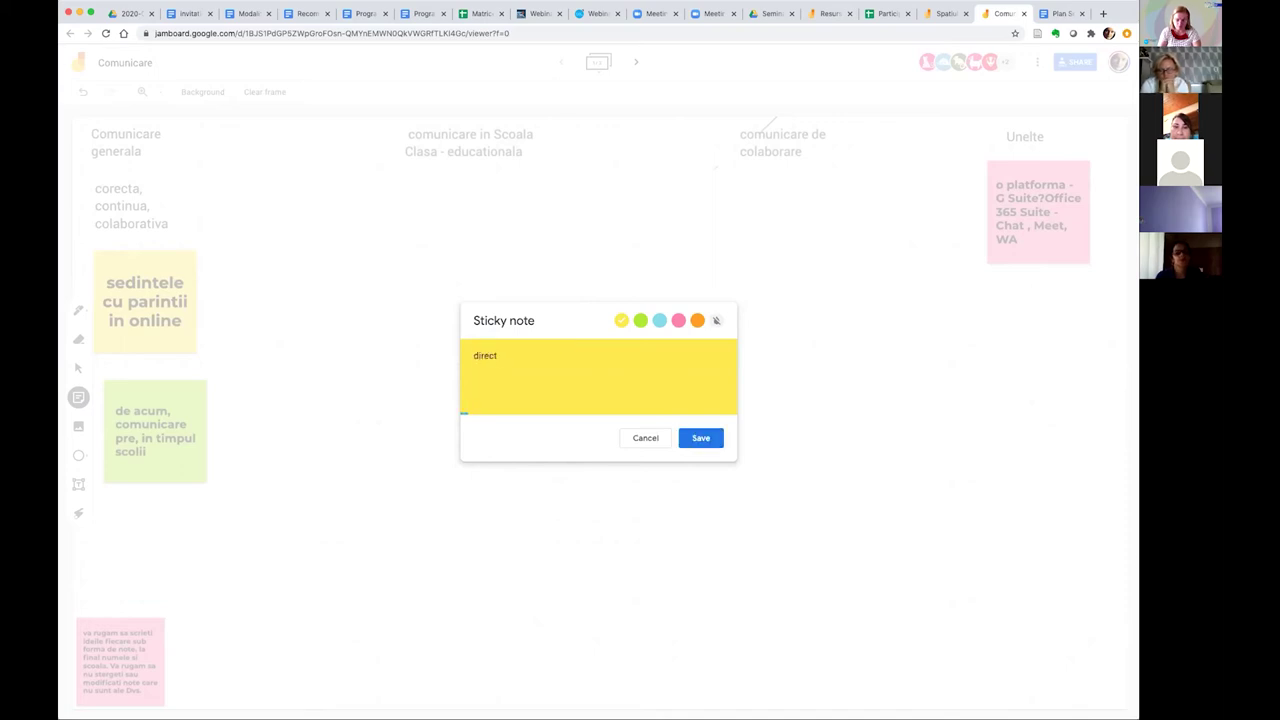
text( f-f, mesaje individuale, forum)
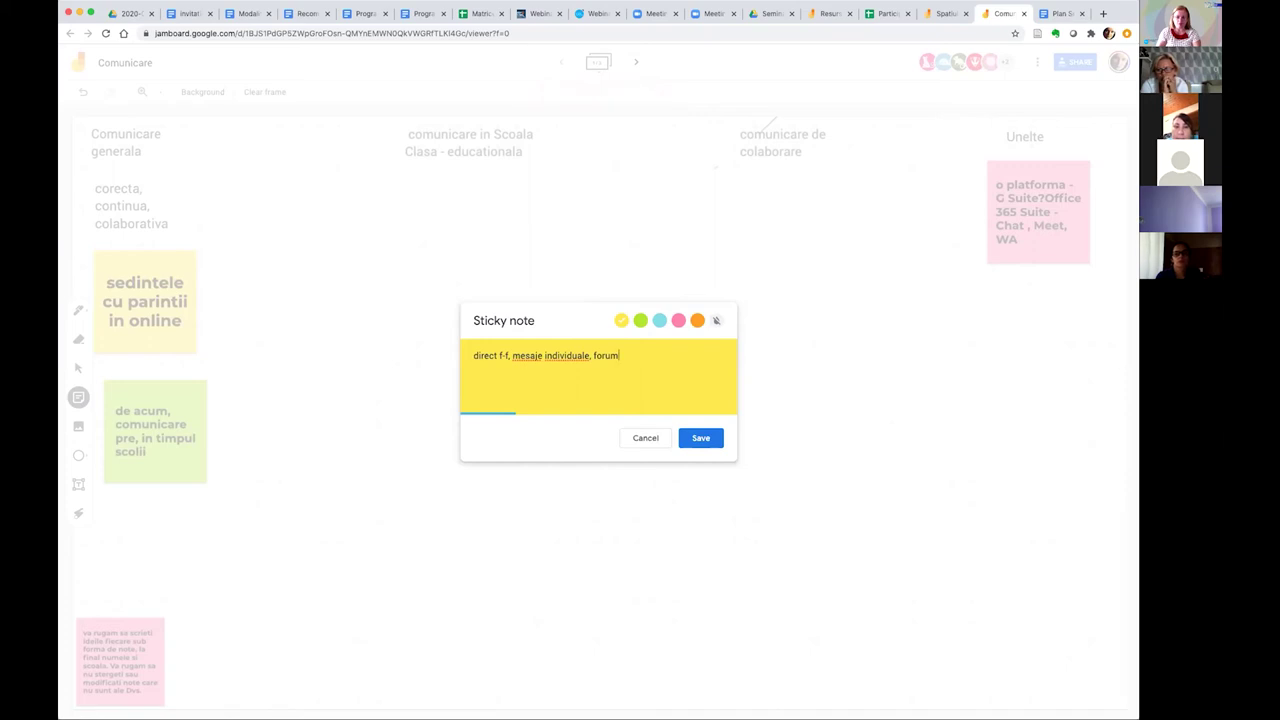
key(Tab)
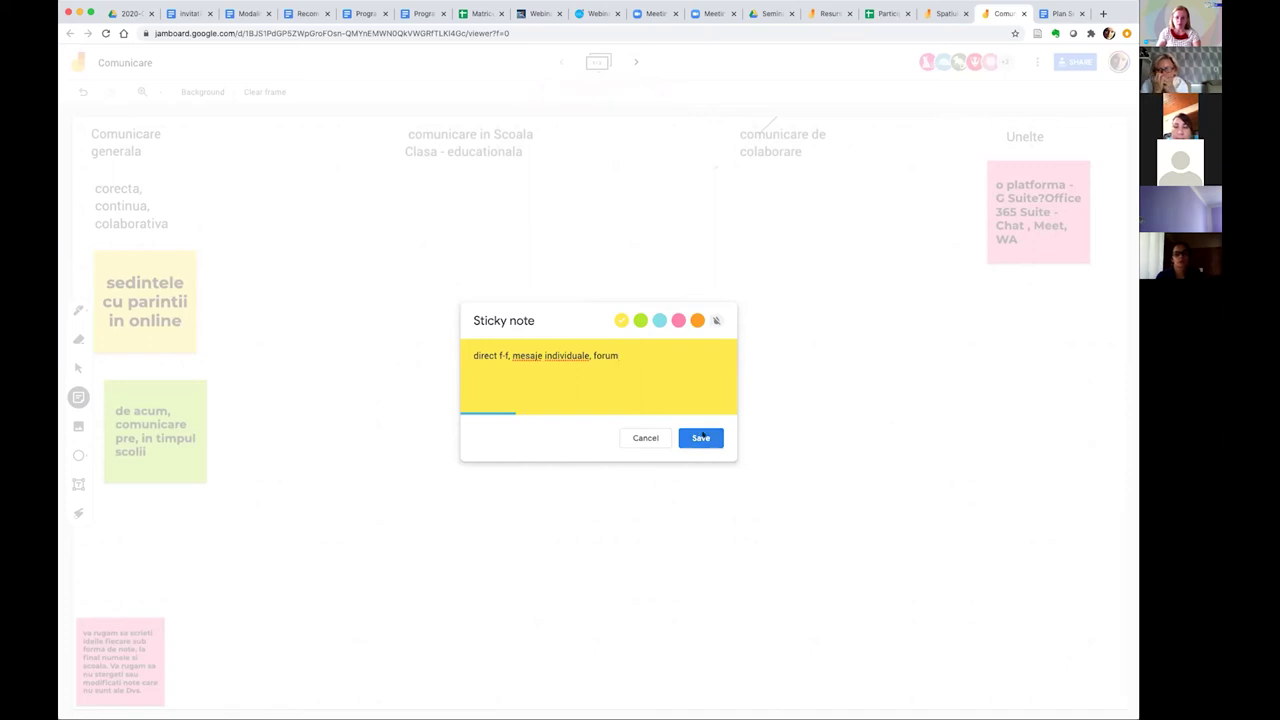
key(Return)
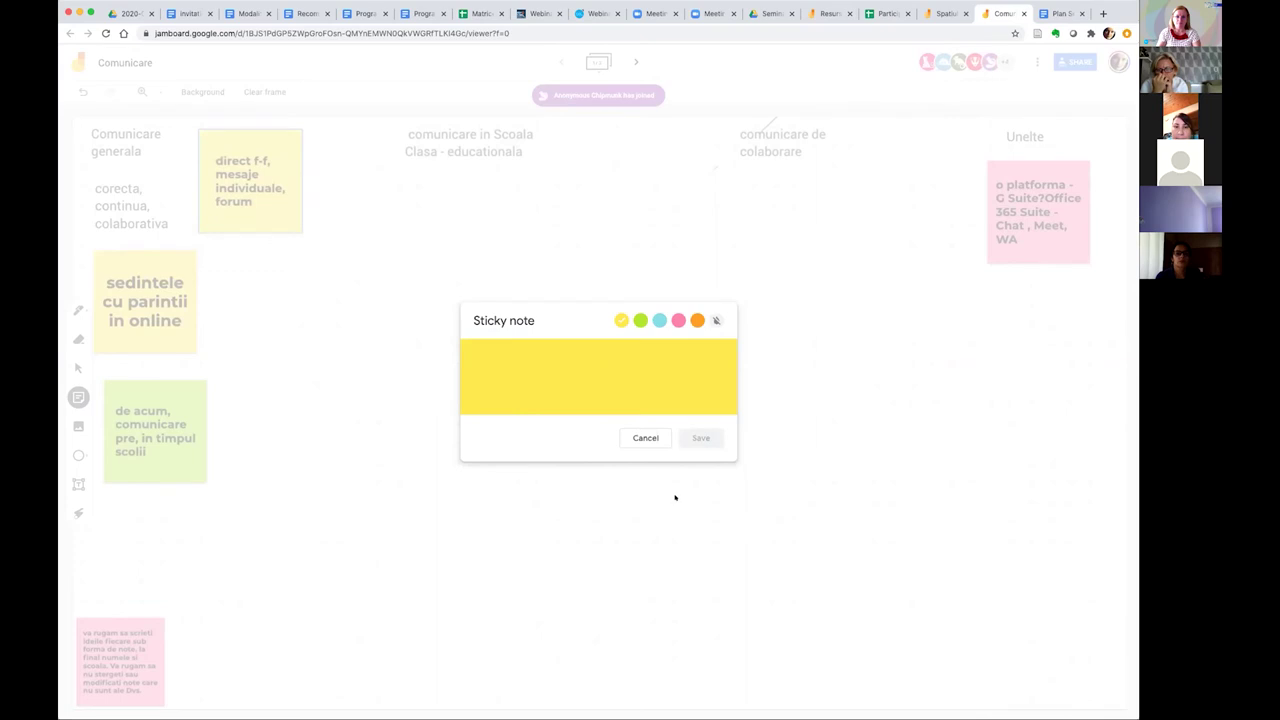
Write "pozitive, motivationale, spot-on" in another yellow sticky note.
text(pozitive)
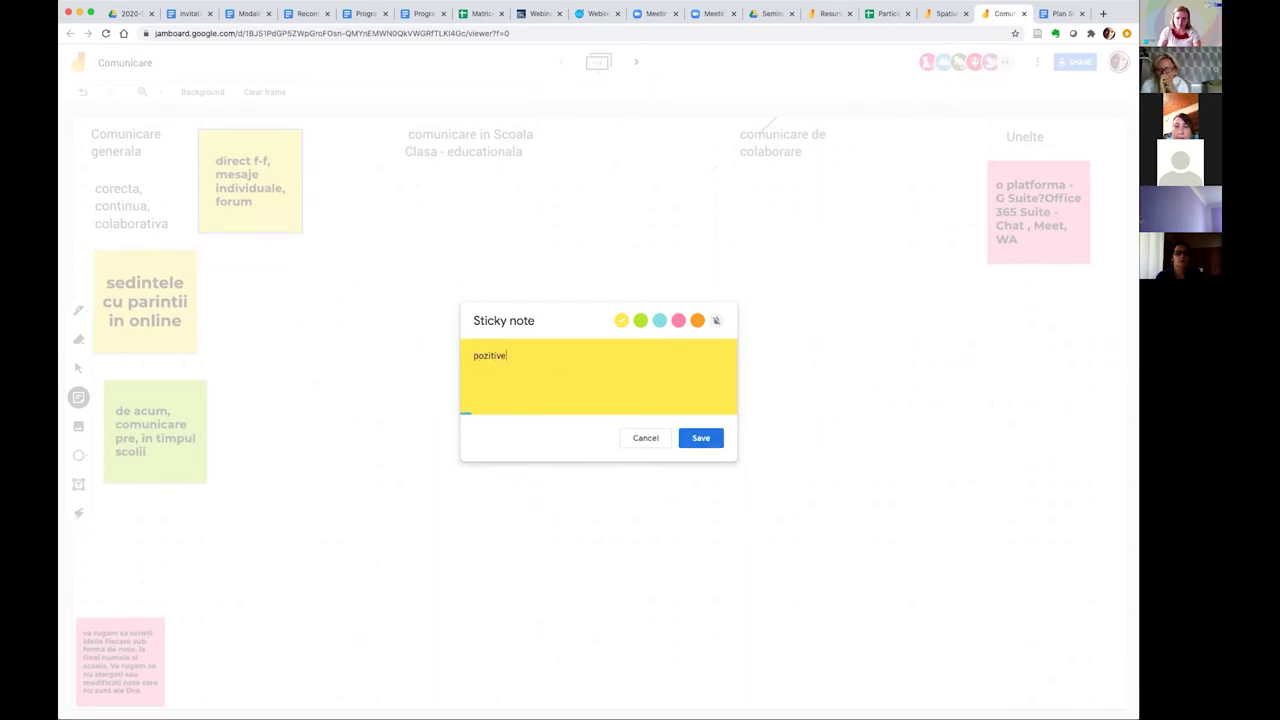
text(,)
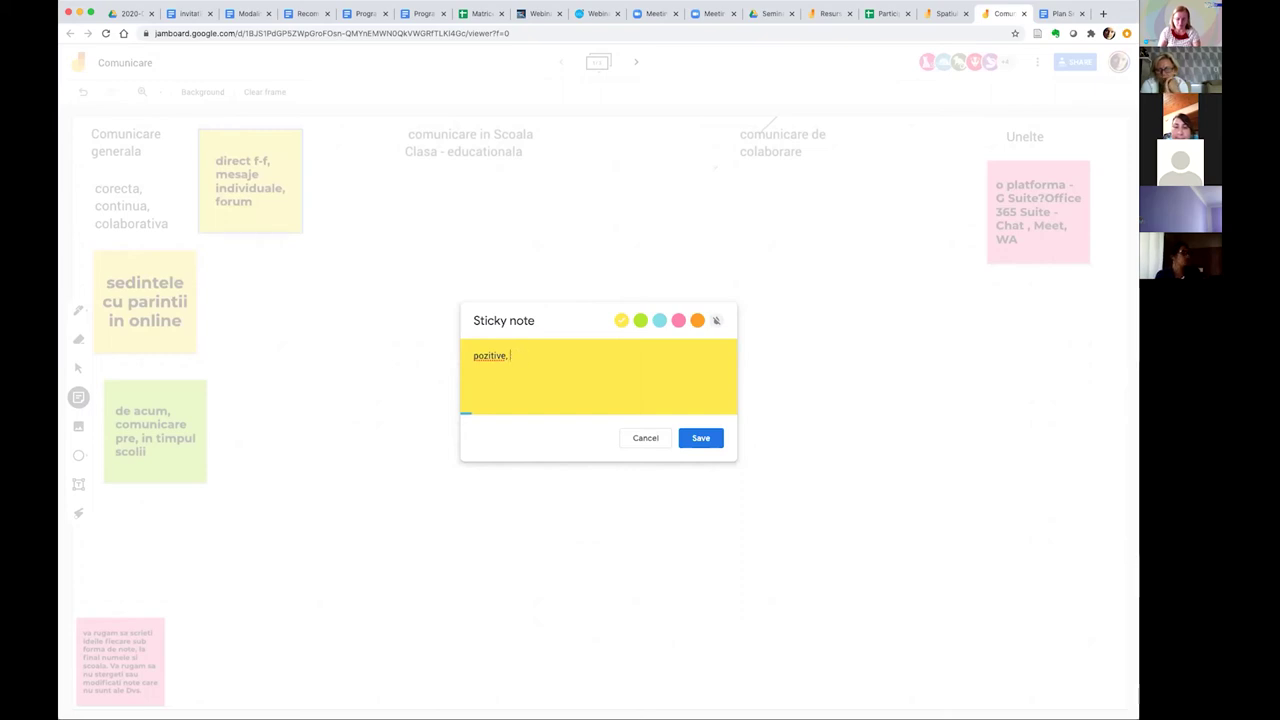
text( scoim)
key(BackSpace)
key(BackSpace)
key(BackSpace)
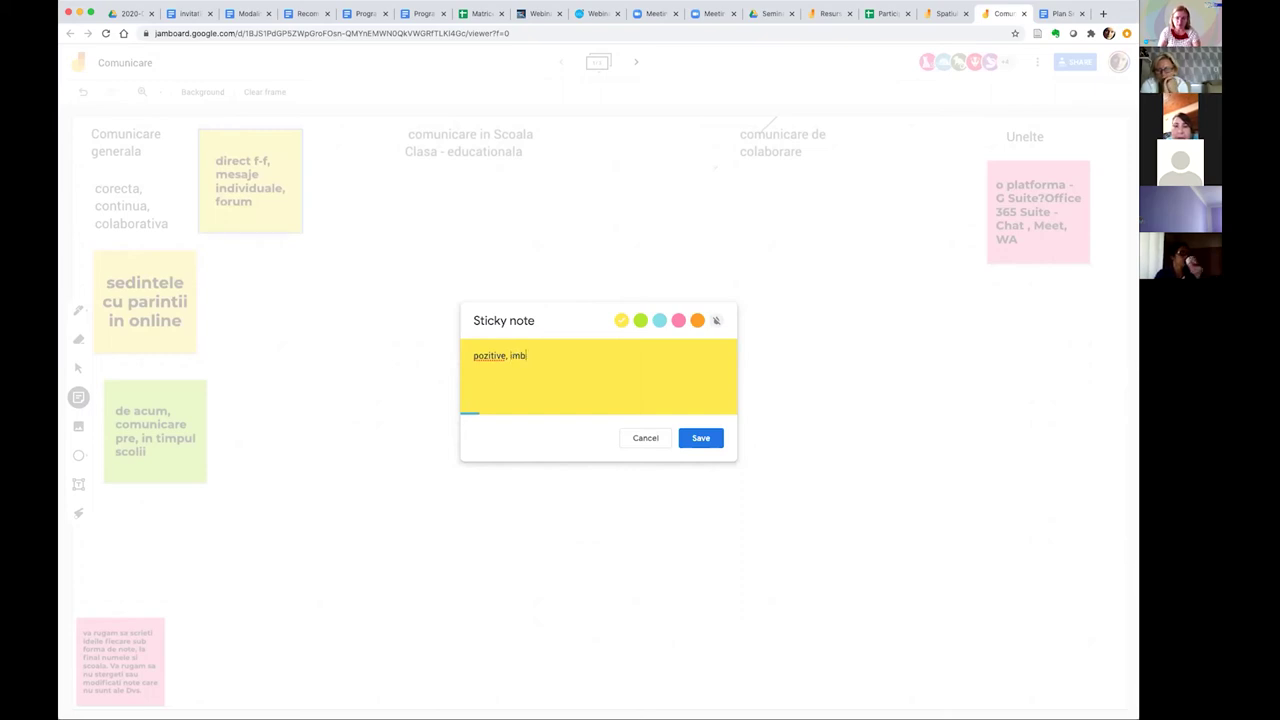
text(moti)
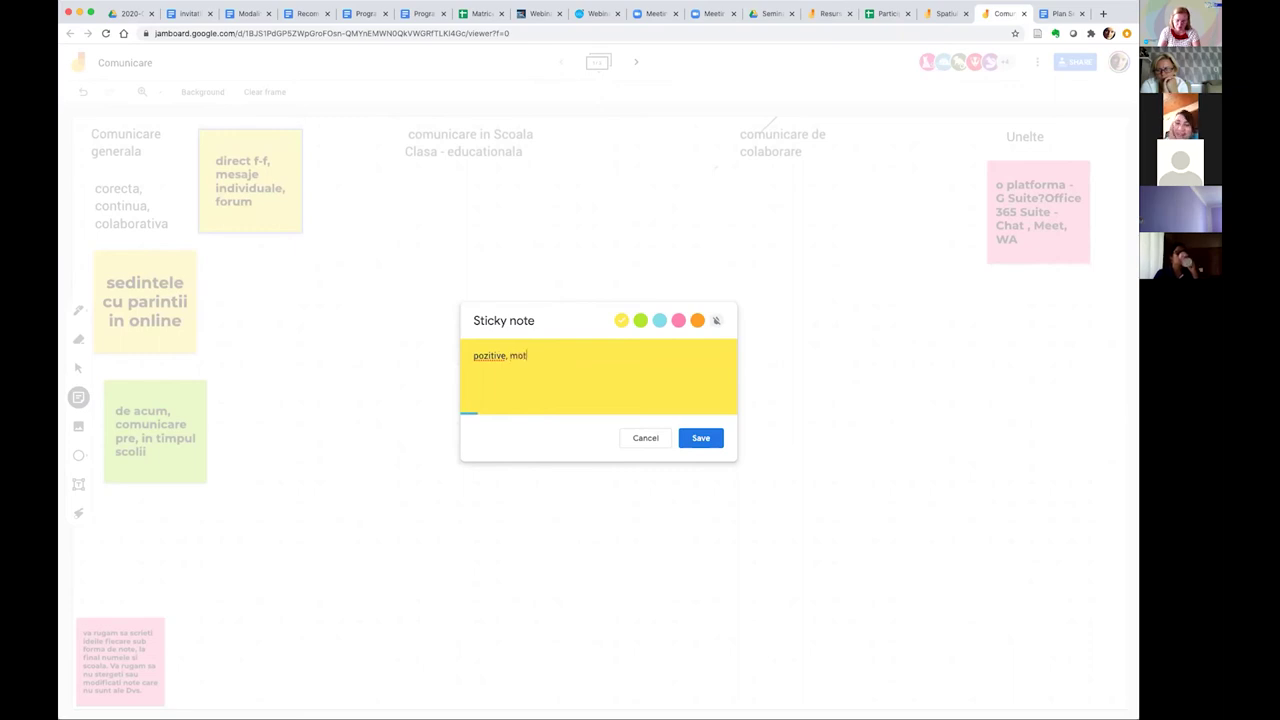
text(vationale)
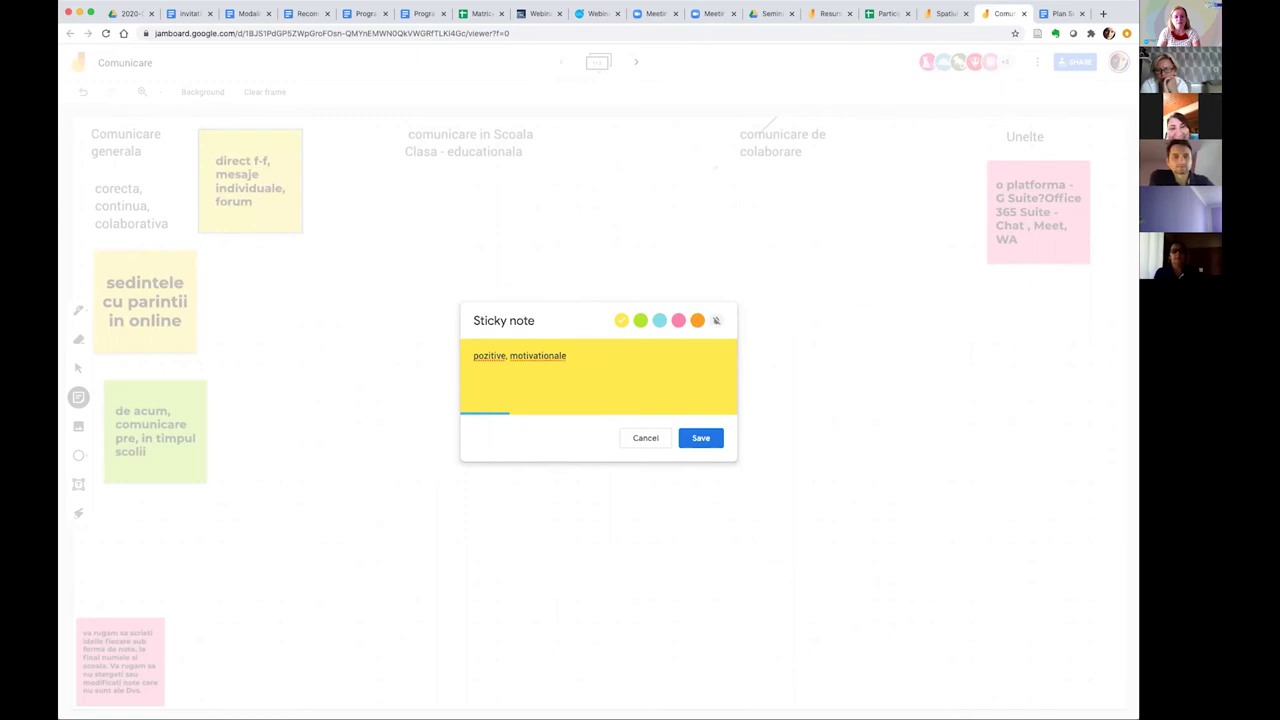
text(,)
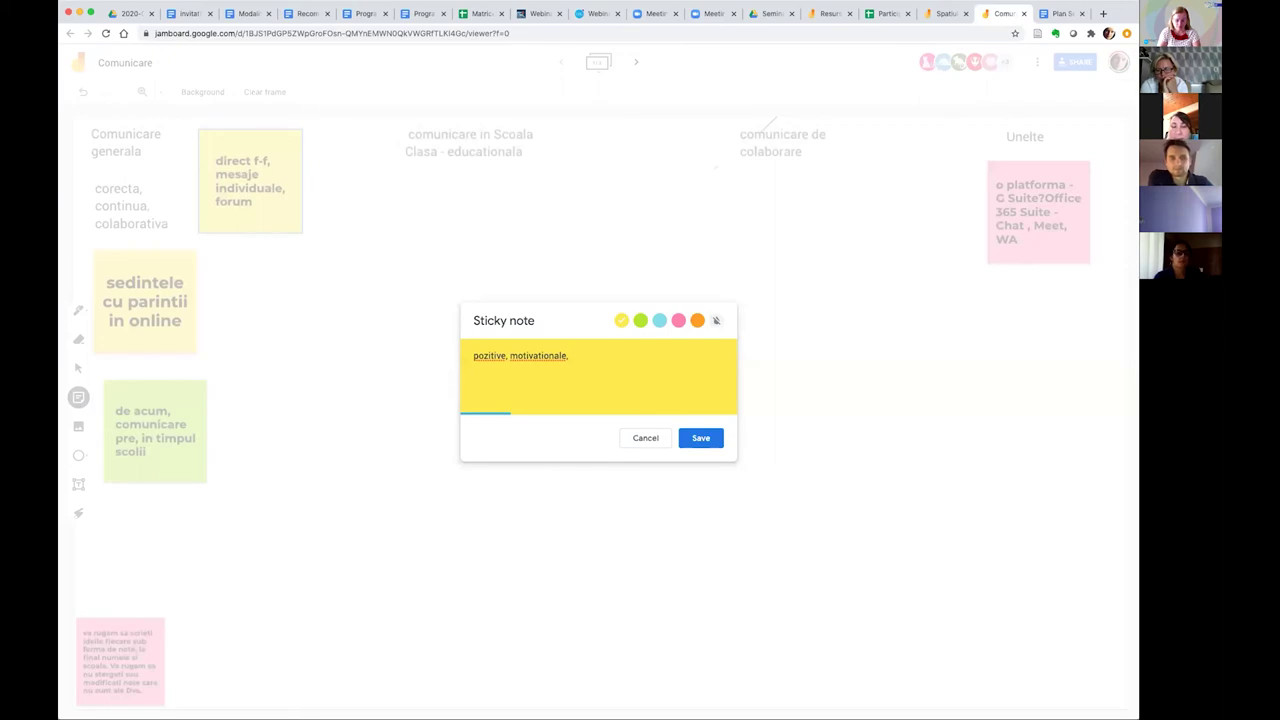
text(spot-on)
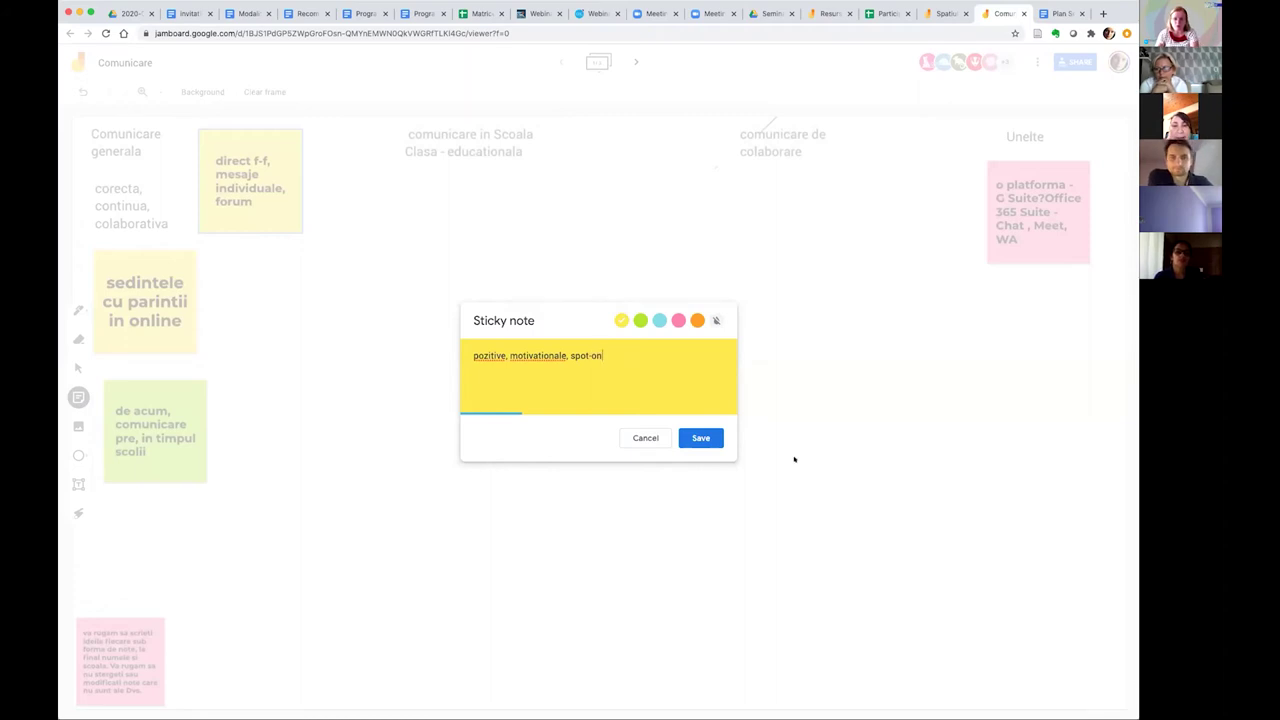
Replace "spot-on" with "evidentiere" in the new note, save it to the board and dismiss the following empty note.
drag(568, 356, 604, 356)
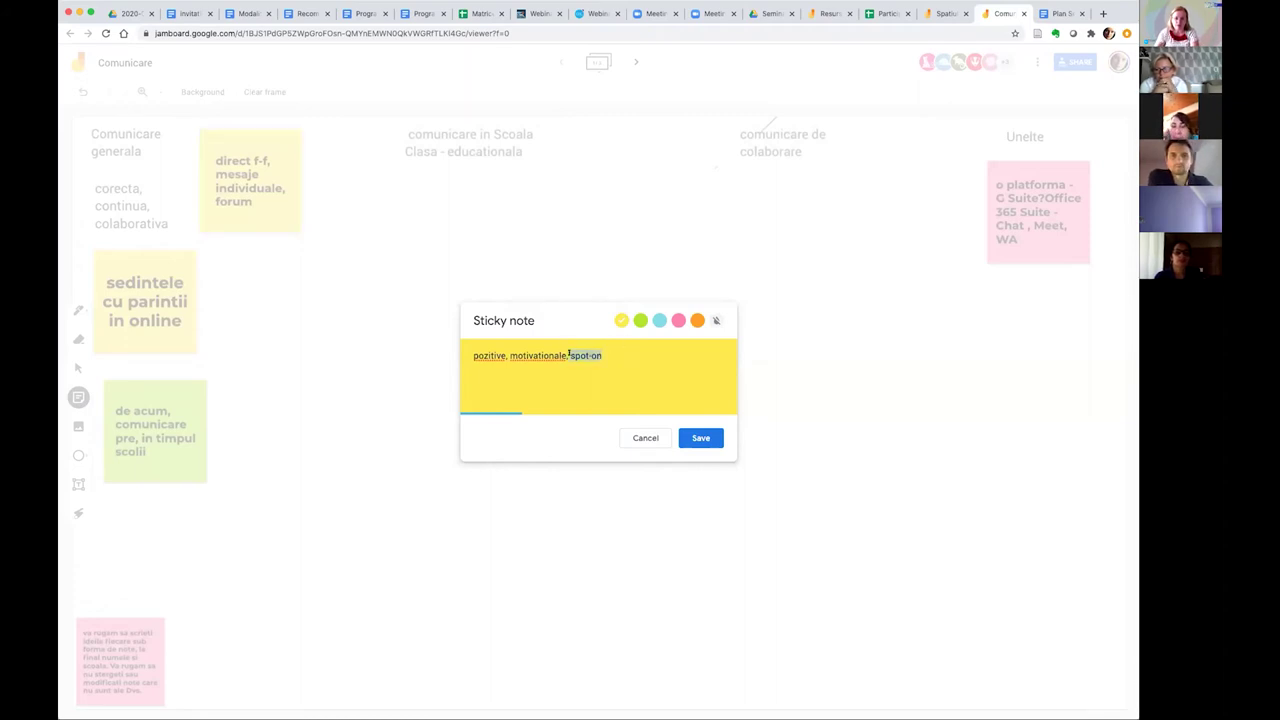
text(evdei)
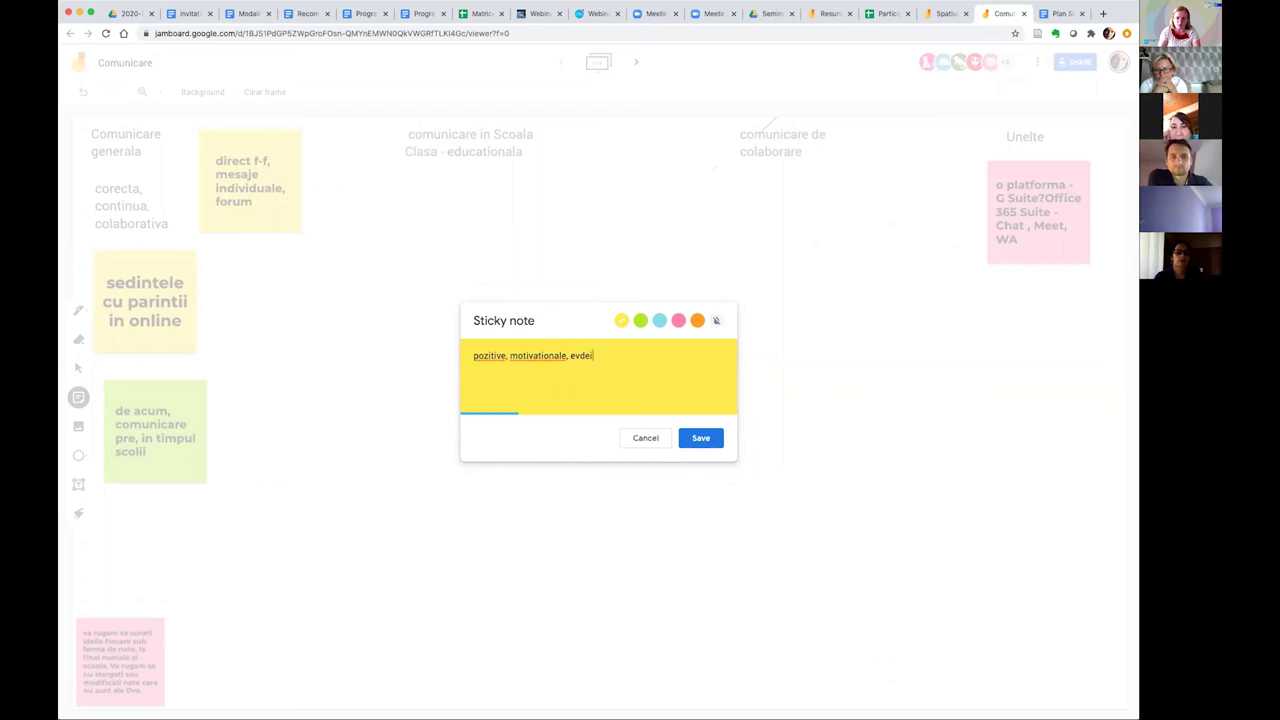
key(BackSpace)
key(BackSpace)
key(BackSpace)
text(identi)
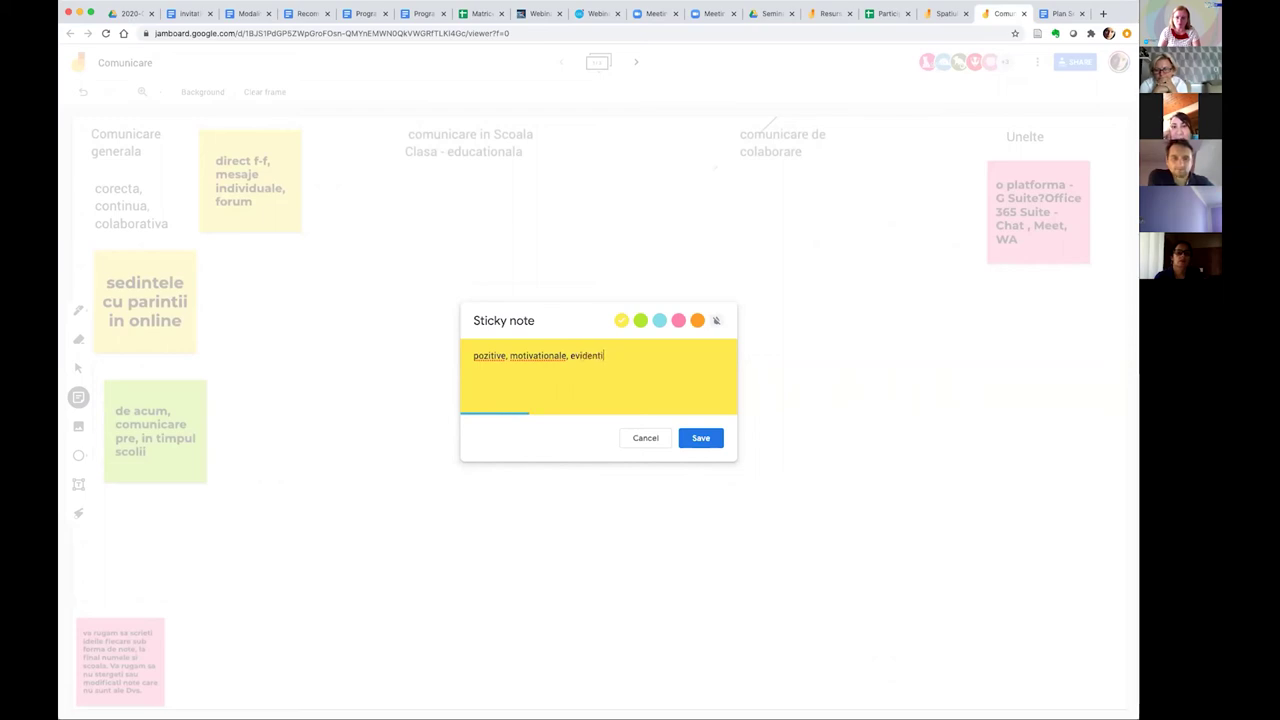
text(ere)
click(701, 438)
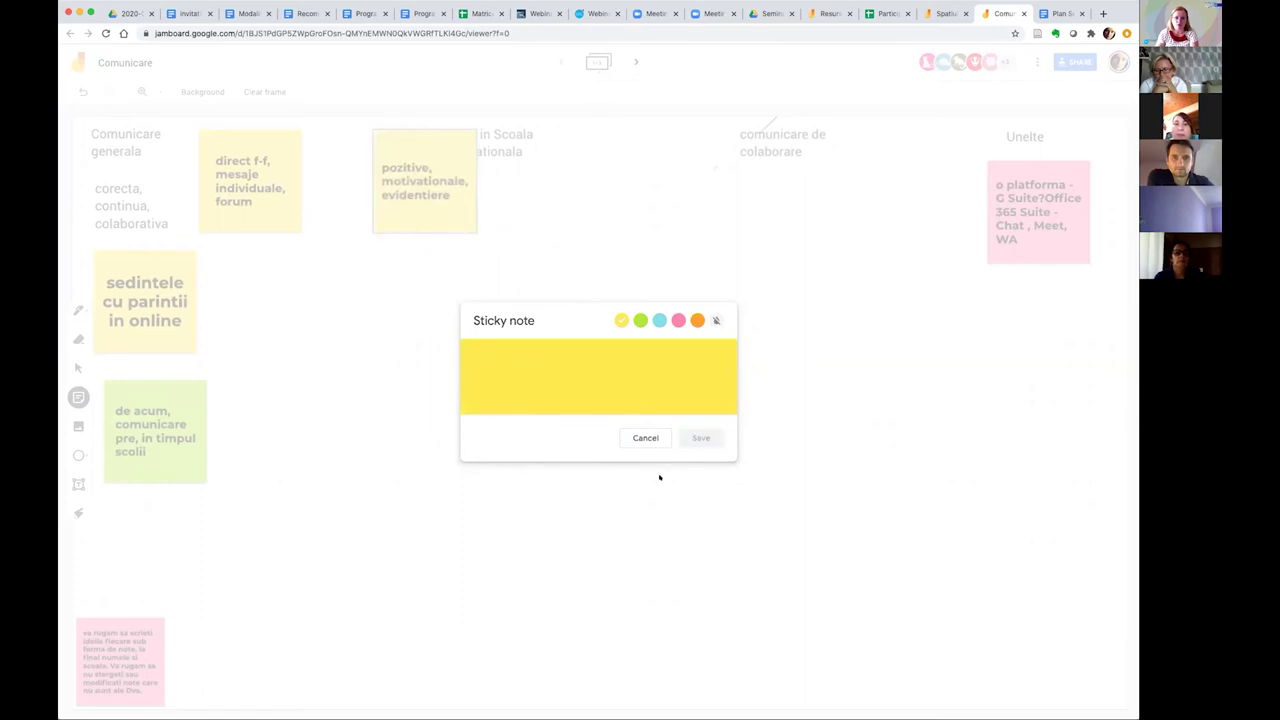
click(640, 437)
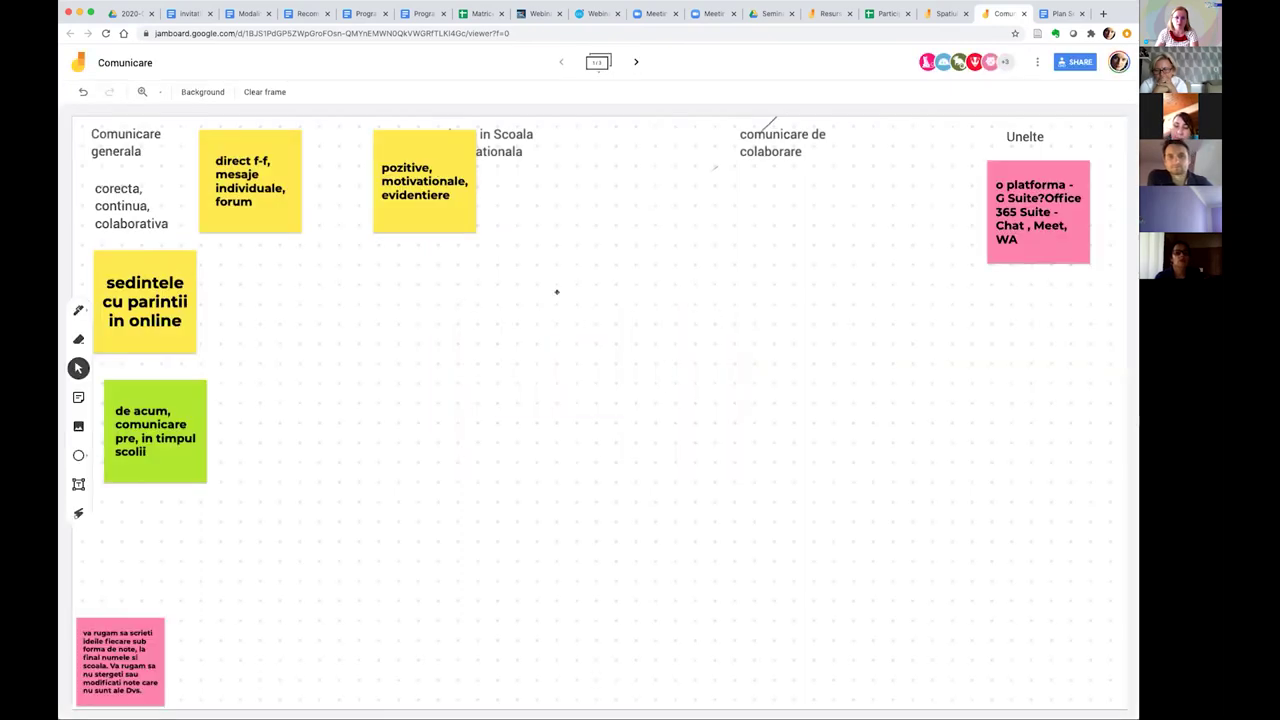
Move the "direct f-f" note below the "comunicare in Scoala Clasa - educationala" heading, with the "pozitive, motivationale, evidentiere" note beneath it.
drag(442, 169, 543, 323)
drag(272, 184, 508, 213)
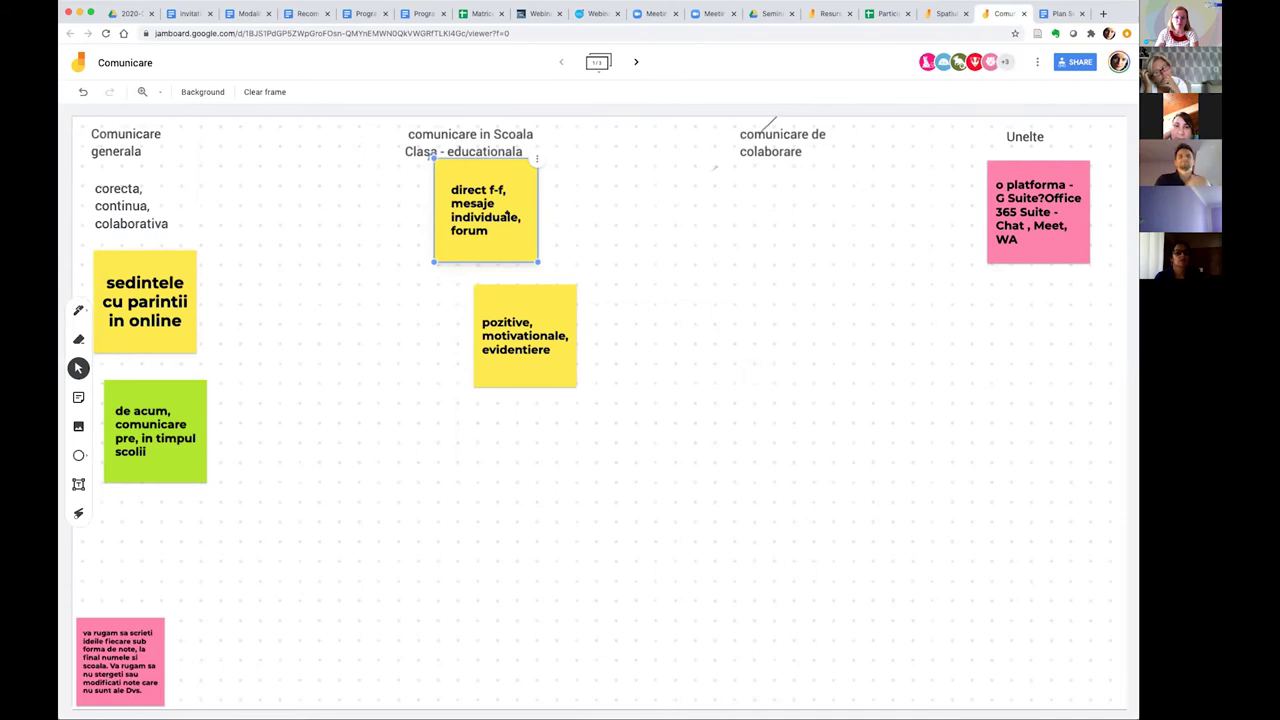
click(299, 371)
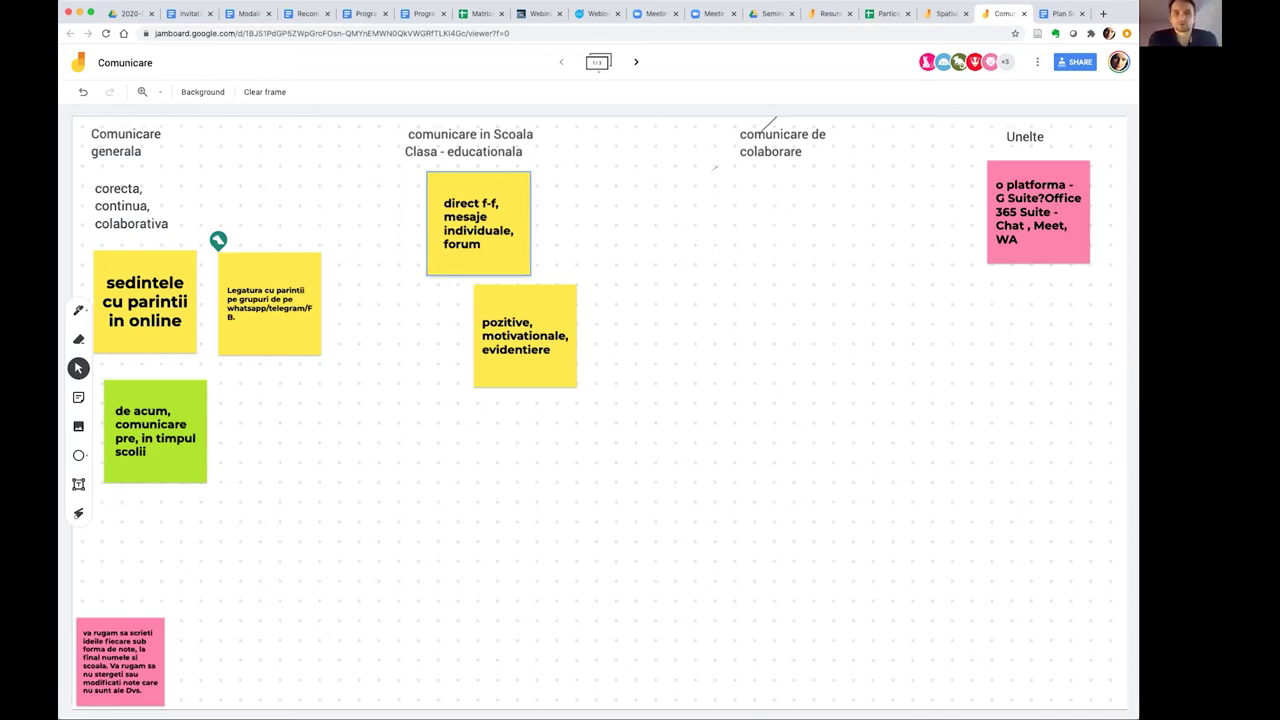
Insert "responsabilitate," before "motivationale" in the yellow "pozitive, motivationale, evidentiere" note.
double_click(553, 345)
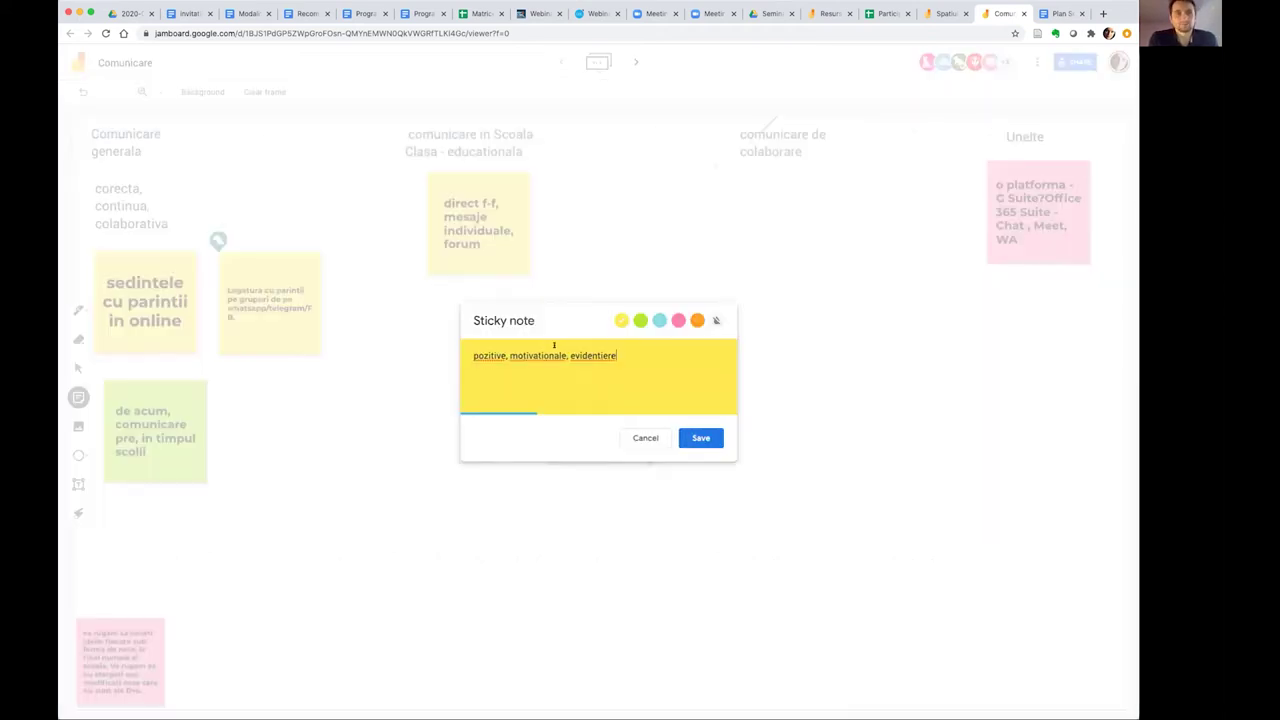
click(514, 346)
text(responsab)
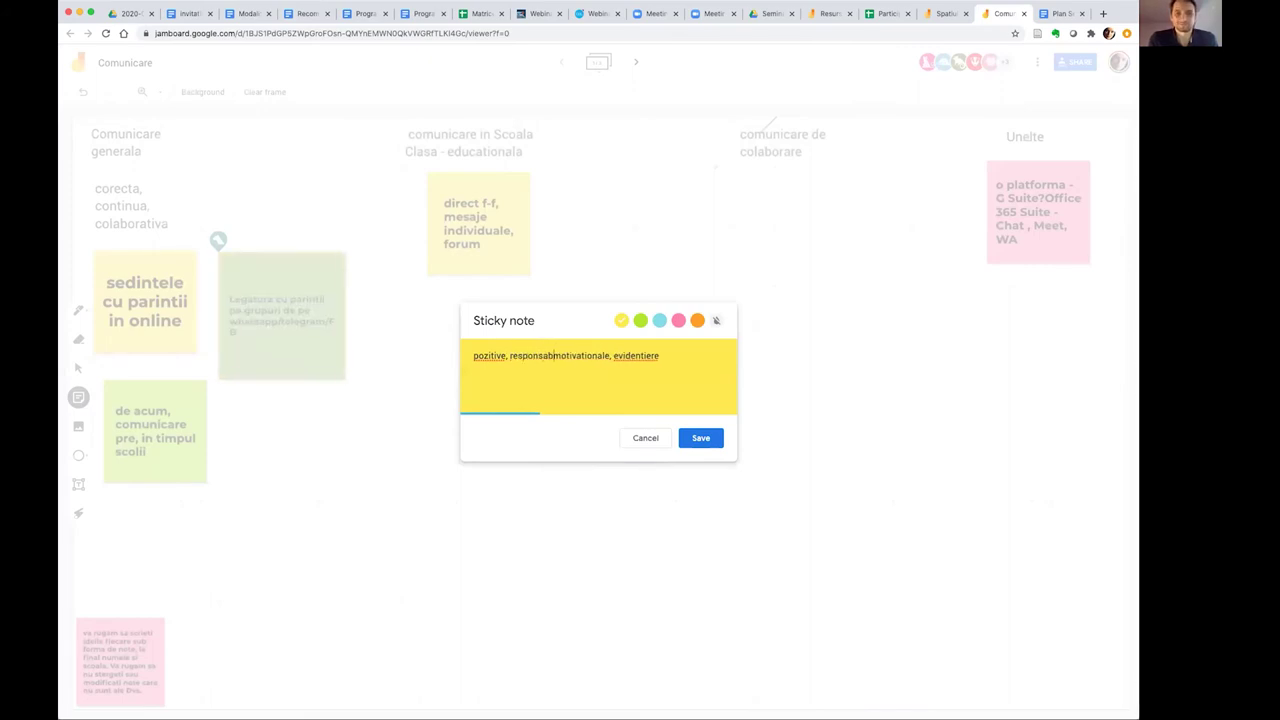
text(ilitate,)
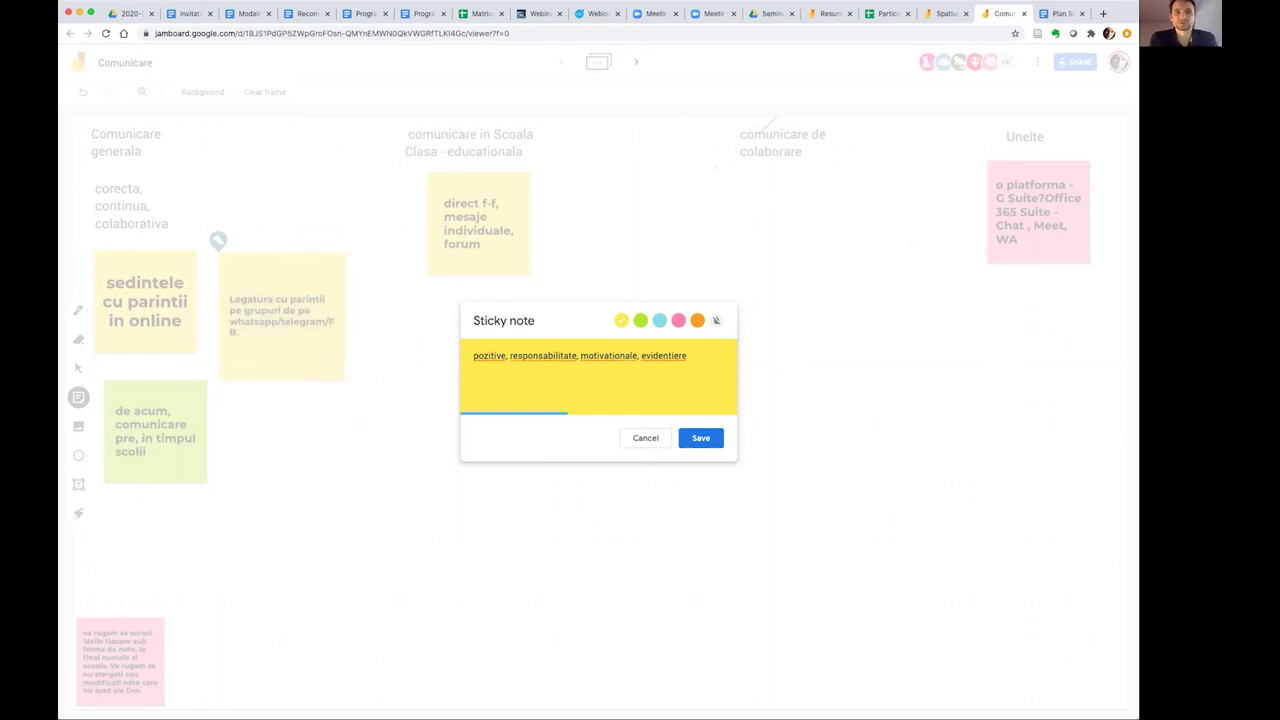